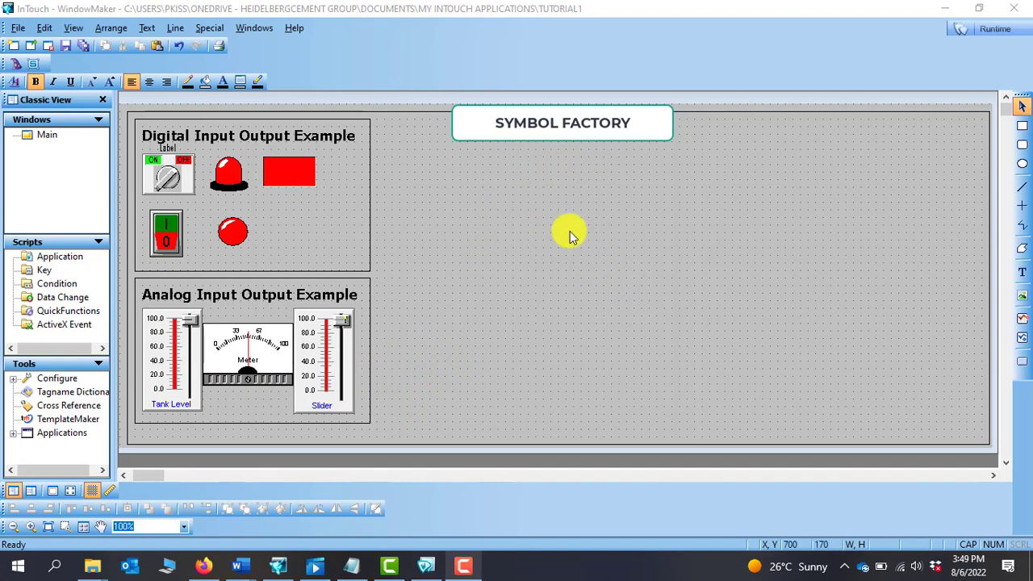
Step: Choose the Symbol Factory wizard from the Symbol Factory category in Wizard Selection
click(18, 68)
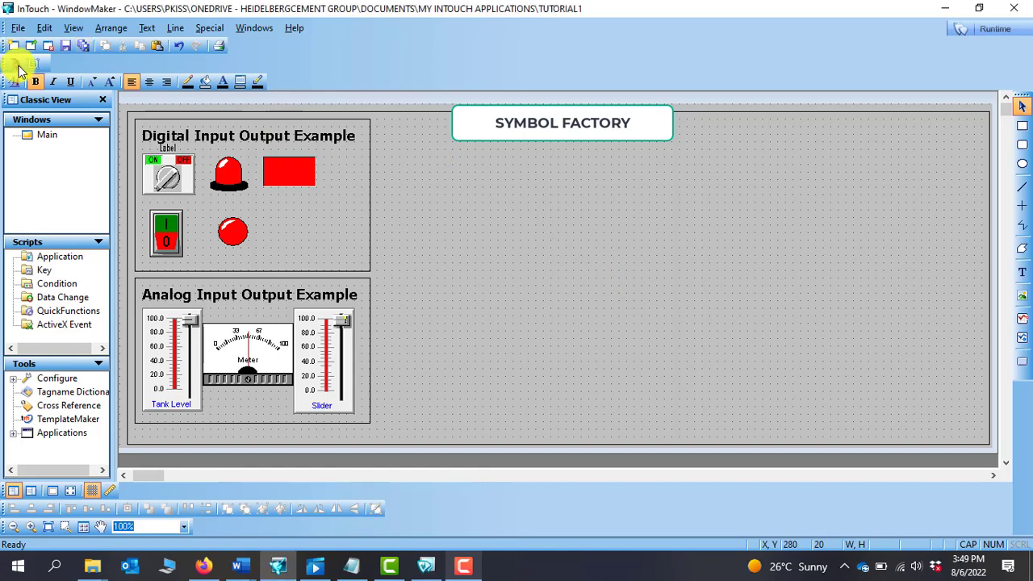
click(18, 68)
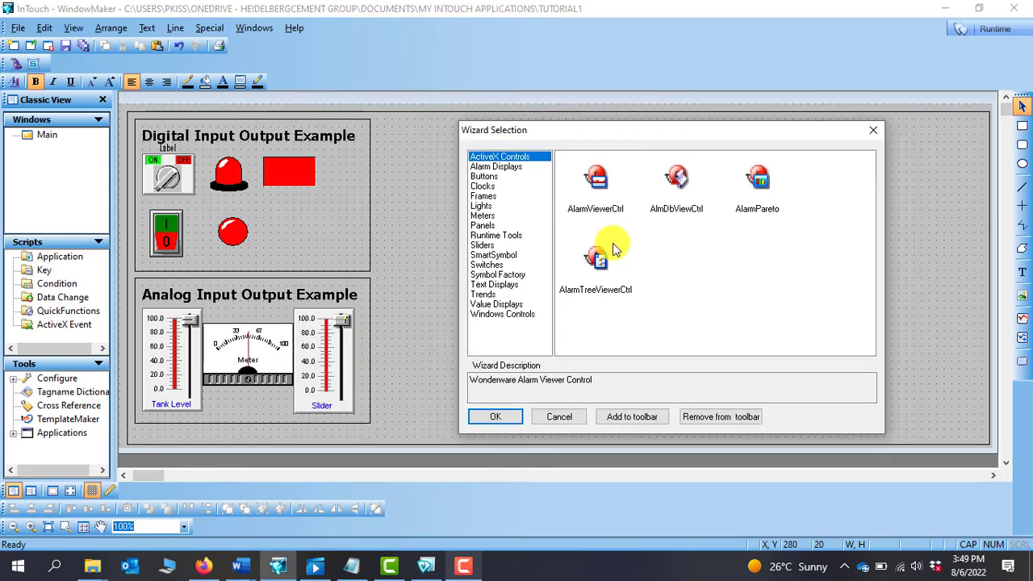
click(515, 276)
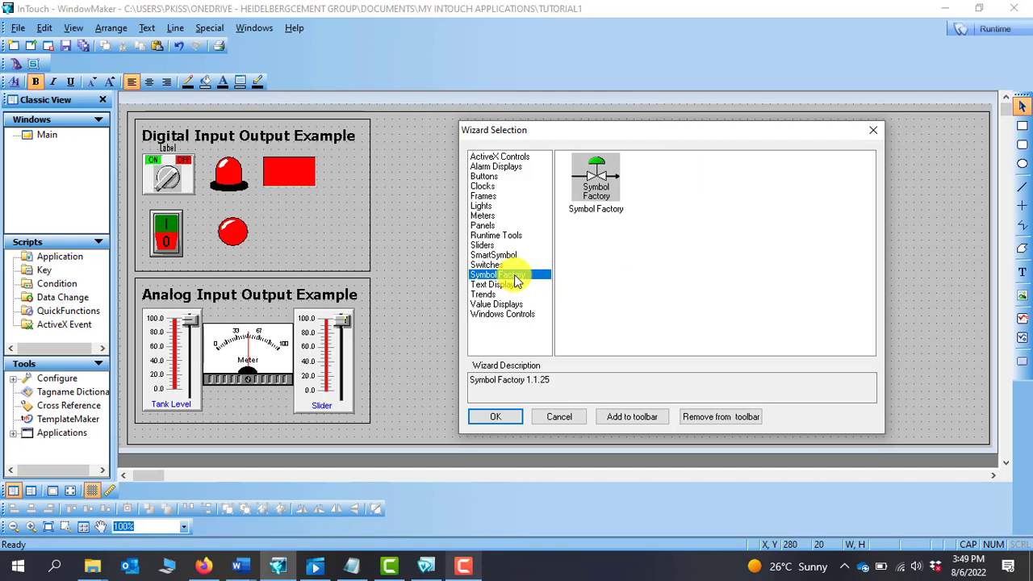
click(598, 192)
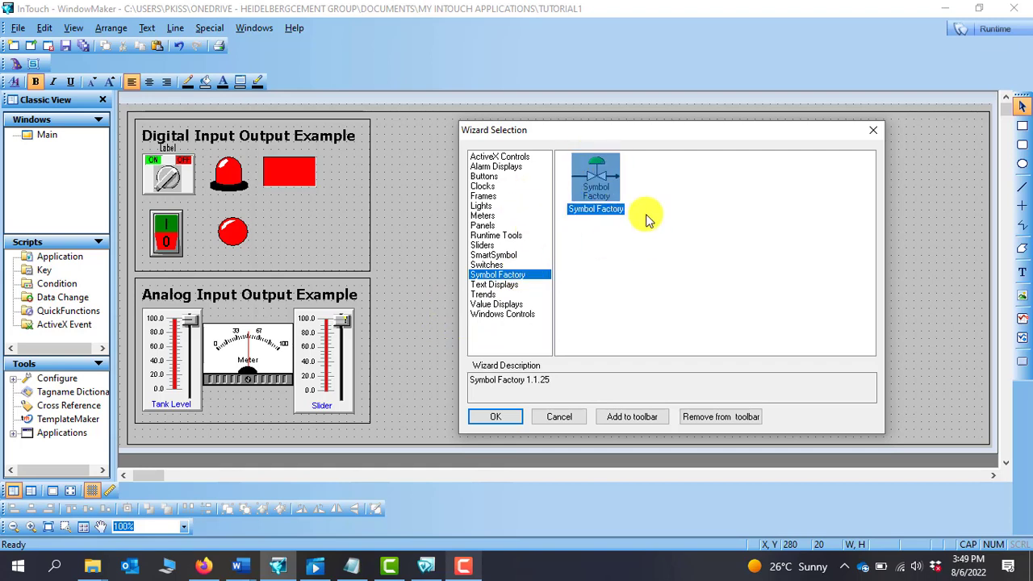
click(498, 418)
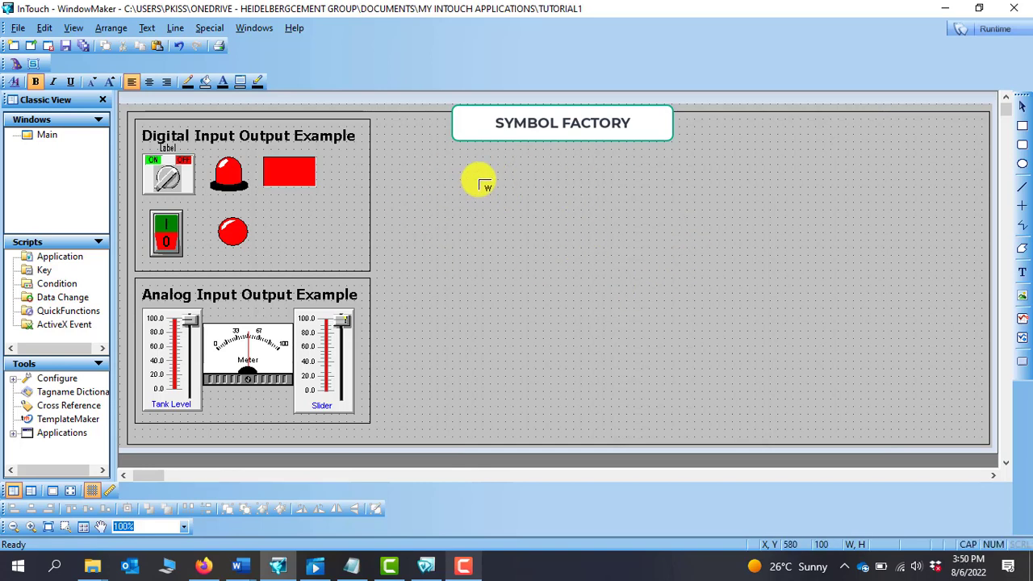
Step: Place the Symbol Factory wizard on the canvas and move its symbol library dialog aside
click(480, 183)
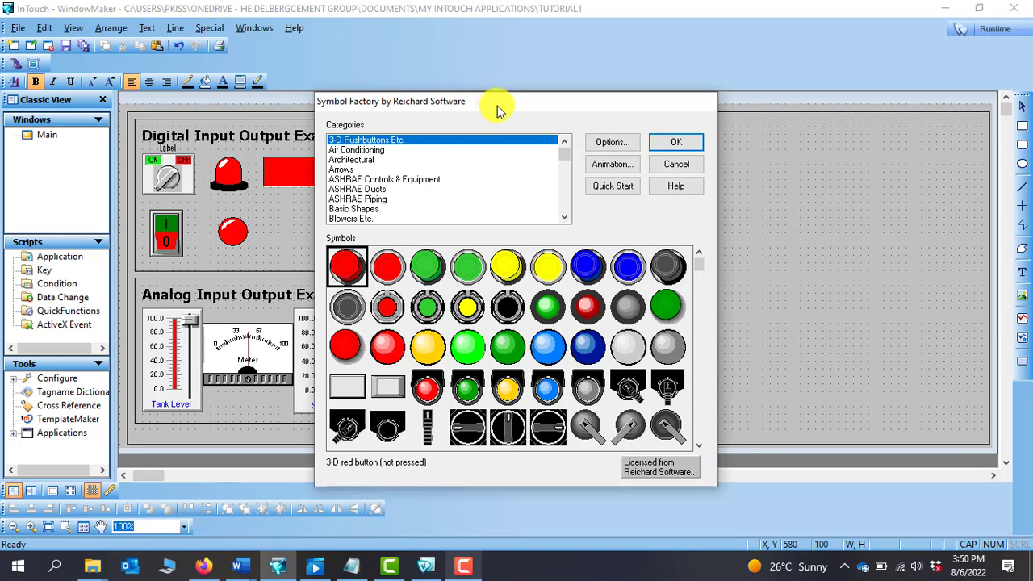
drag(495, 106, 594, 87)
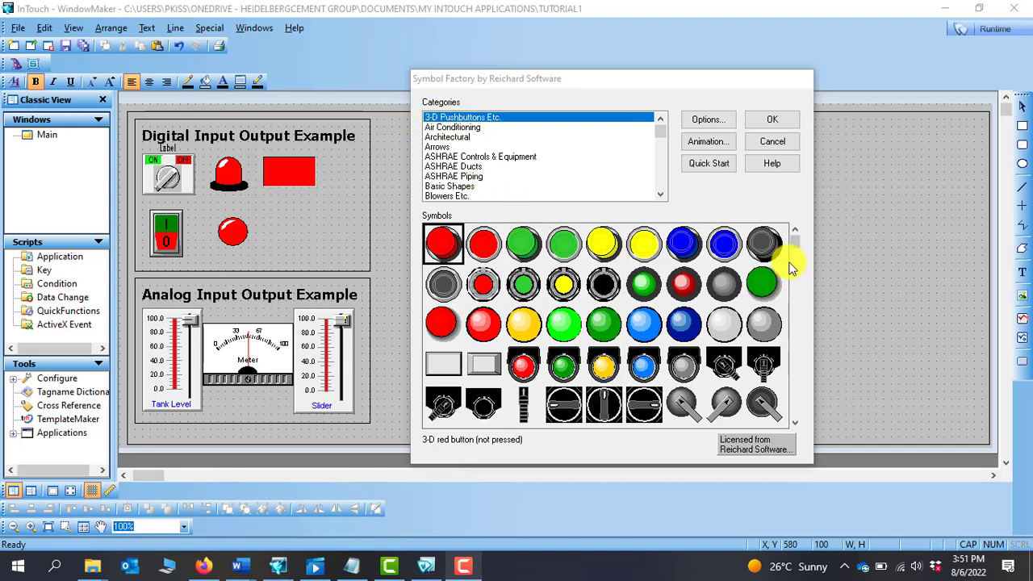
drag(796, 237, 792, 216)
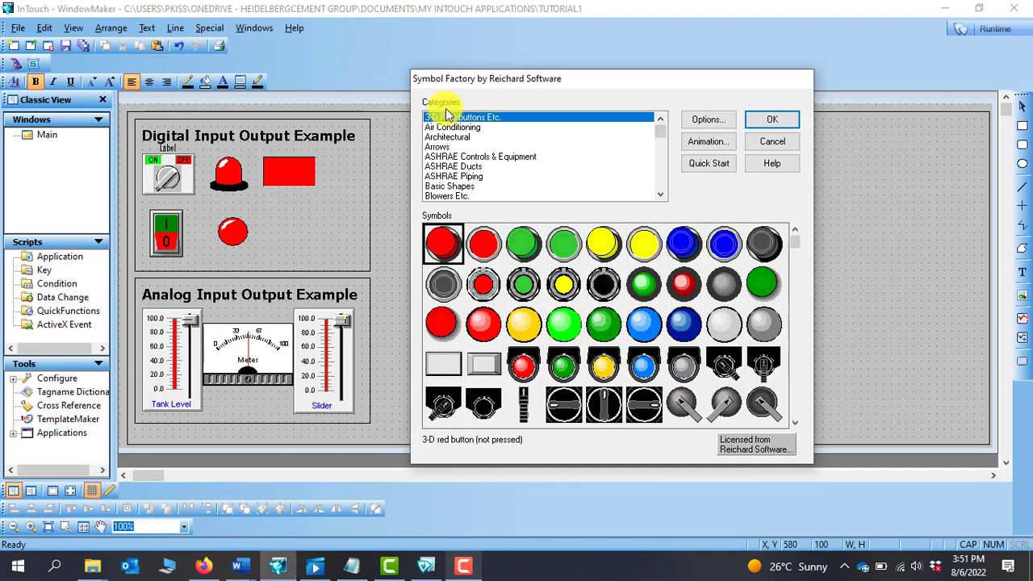
Step: Browse the Air Conditioning, Architectural, Arrows, Basic Shapes, Boilers and Blowers Etc. symbol categories
click(467, 127)
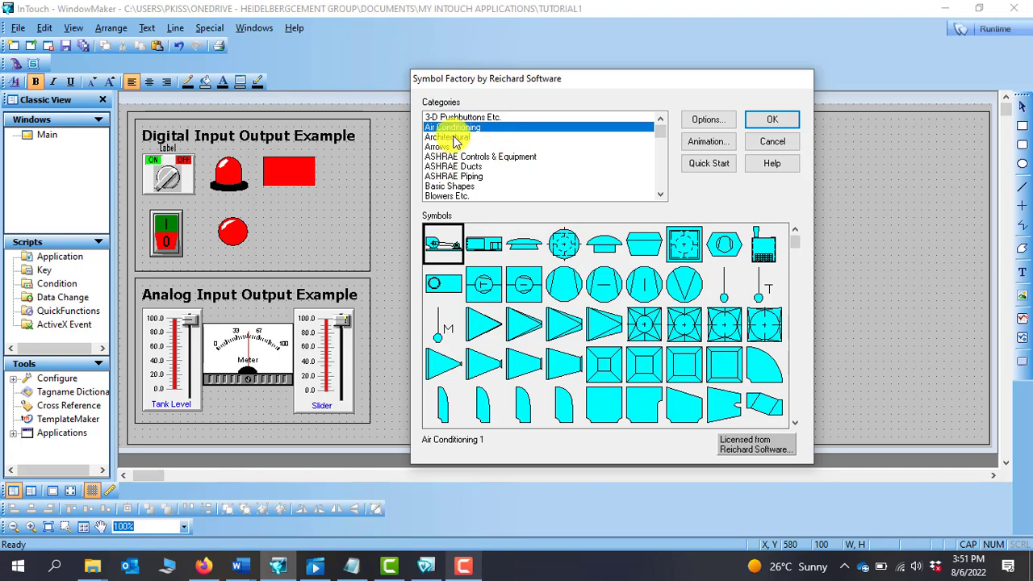
click(454, 139)
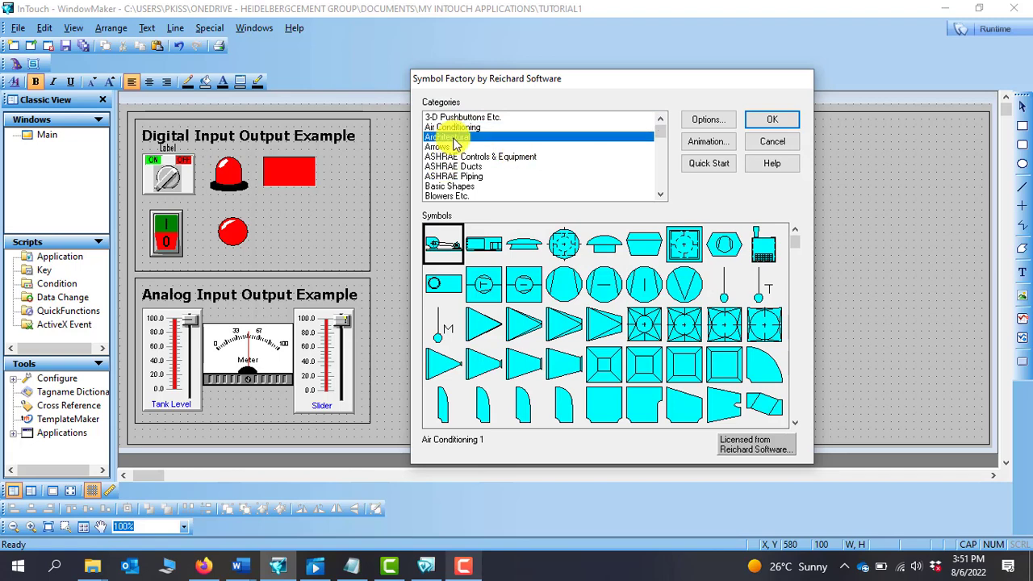
click(538, 144)
click(661, 193)
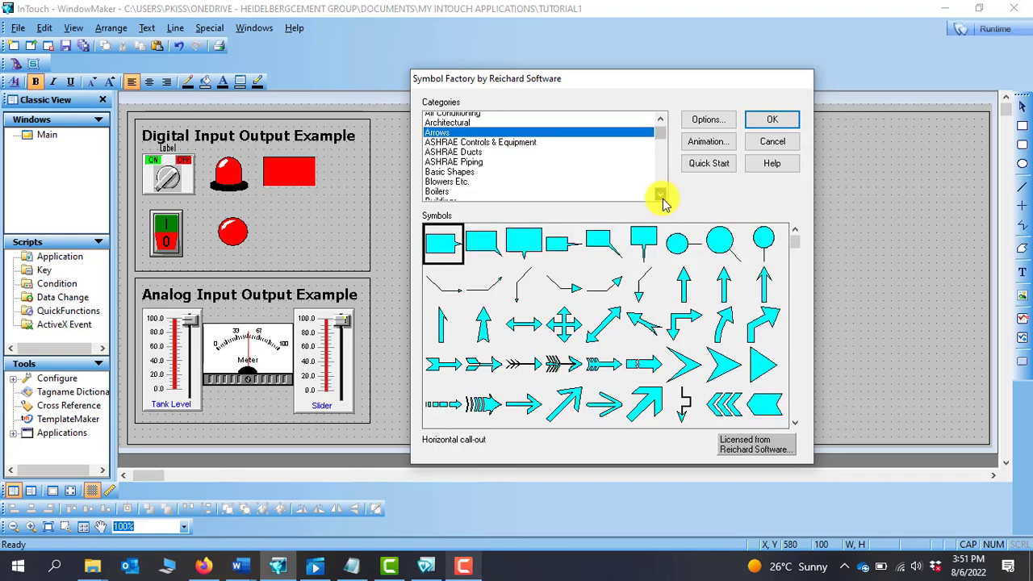
click(661, 196)
click(661, 195)
click(450, 127)
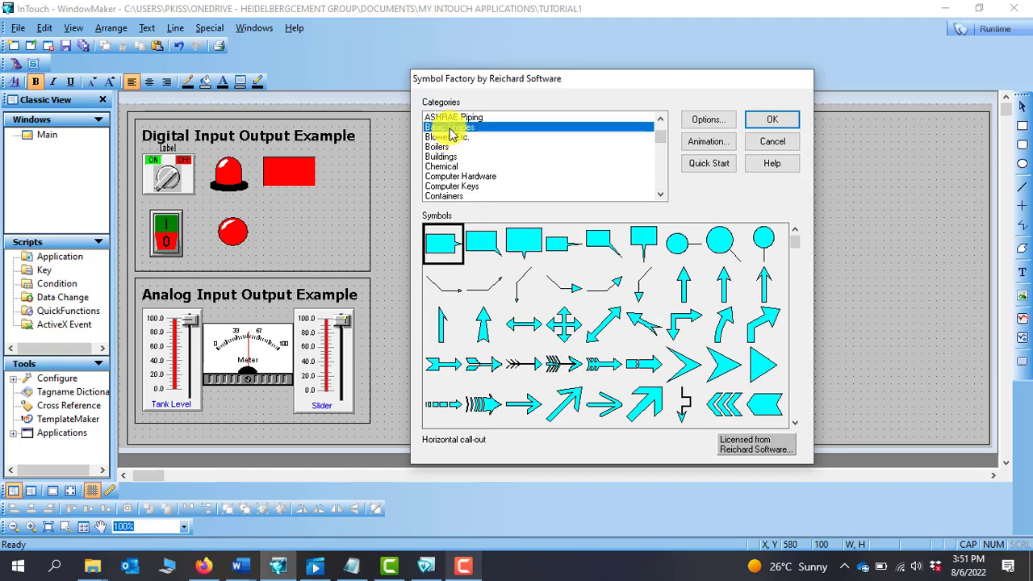
click(439, 146)
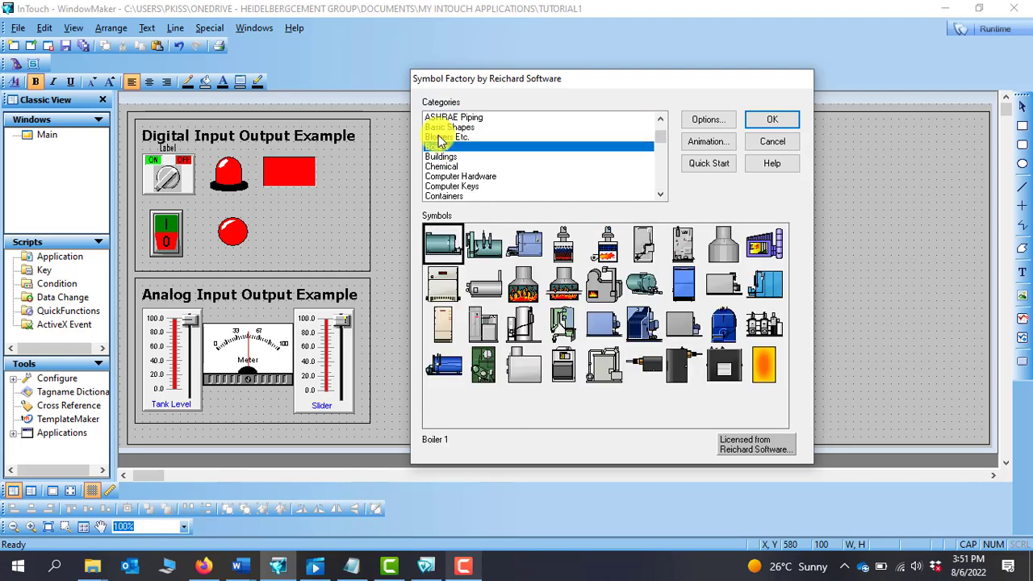
click(440, 137)
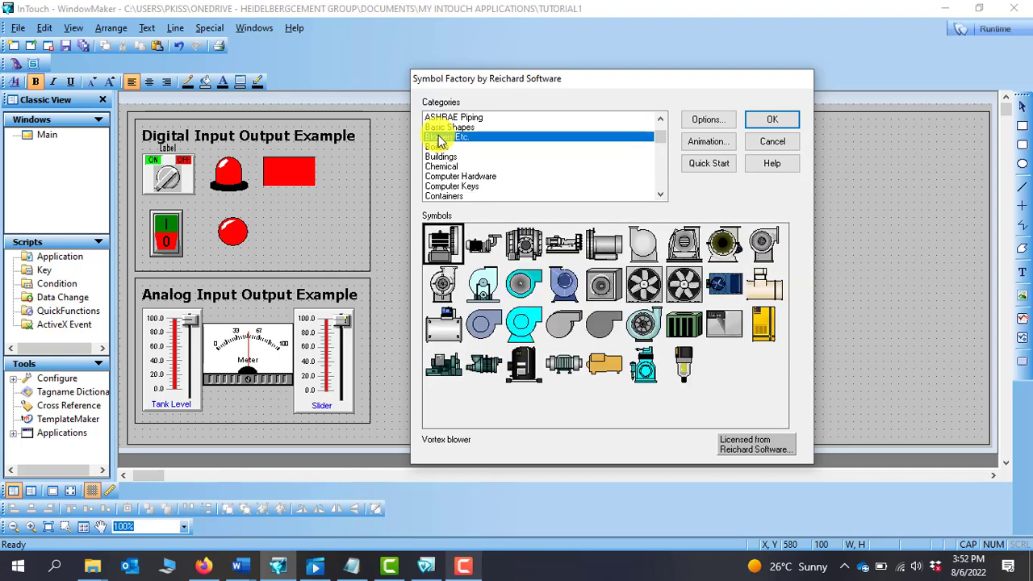
click(661, 195)
click(661, 195)
click(661, 196)
click(661, 195)
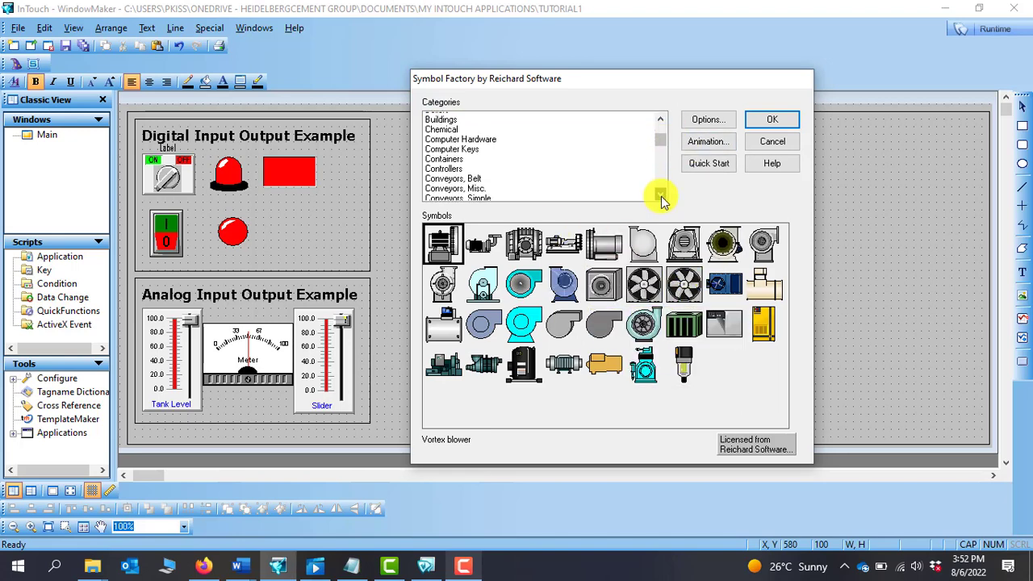
Step: Insert the Small weigh belt symbol from Conveyors, Misc. into the window
click(452, 177)
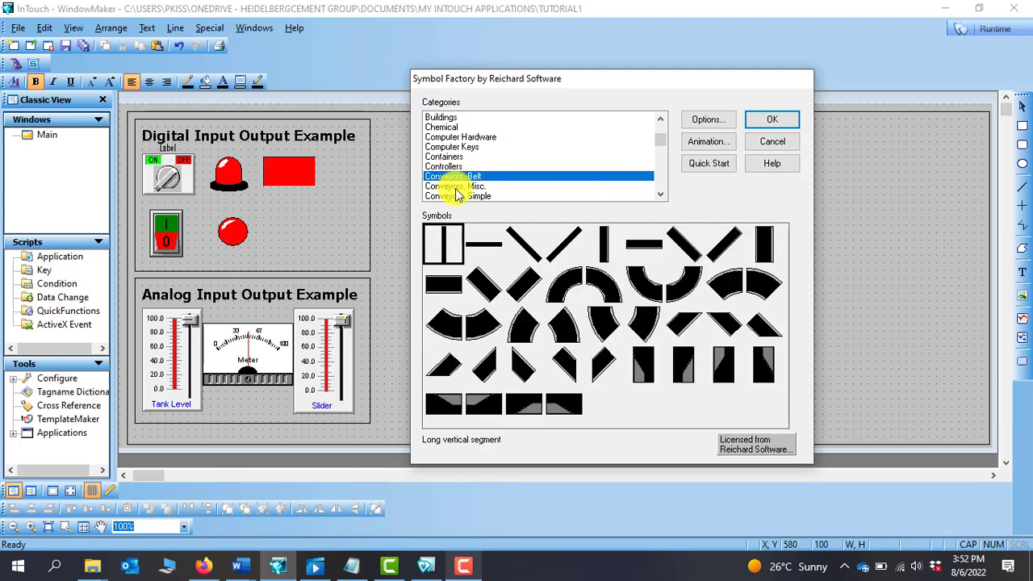
click(455, 187)
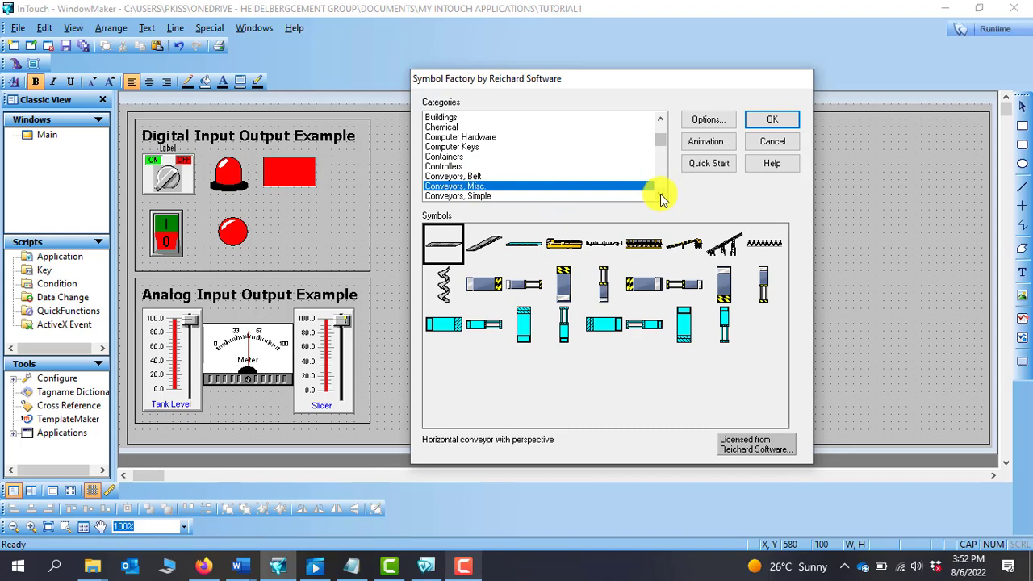
click(660, 199)
click(660, 198)
click(660, 198)
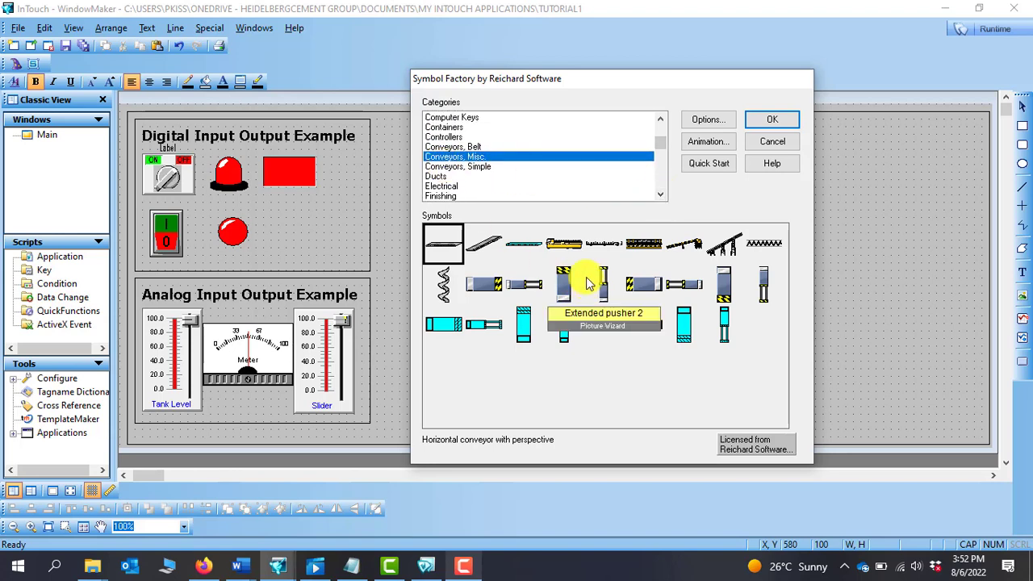
click(562, 248)
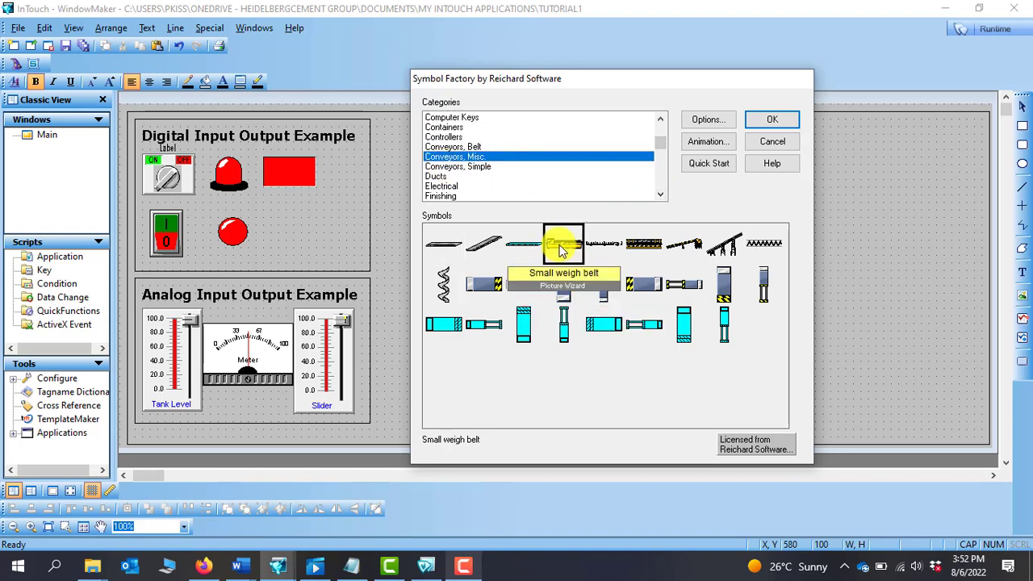
click(773, 120)
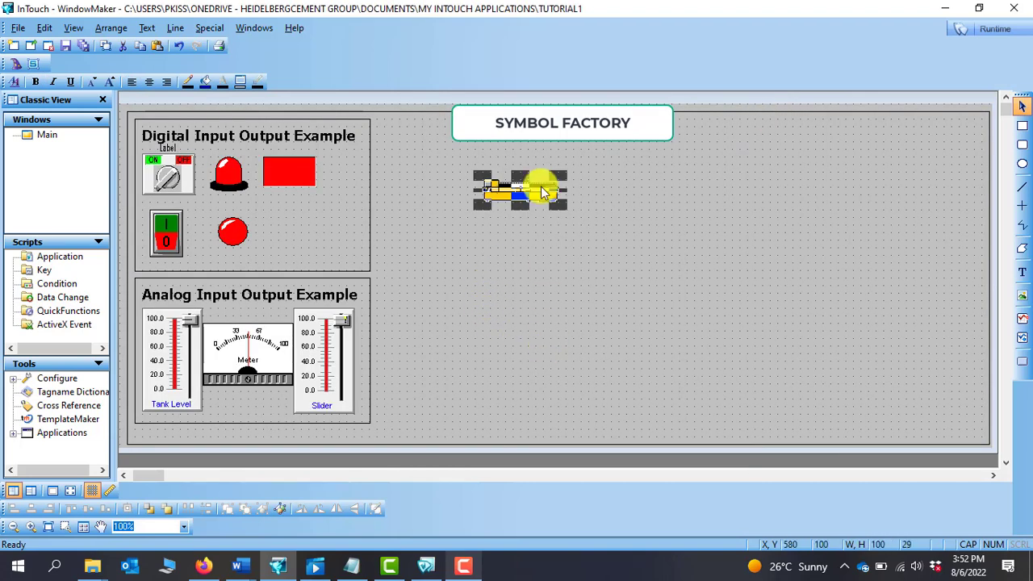
Step: Move and stretch the weigh belt into a large yellow conveyor beside the analog panel
drag(540, 189, 965, 429)
drag(495, 427, 369, 431)
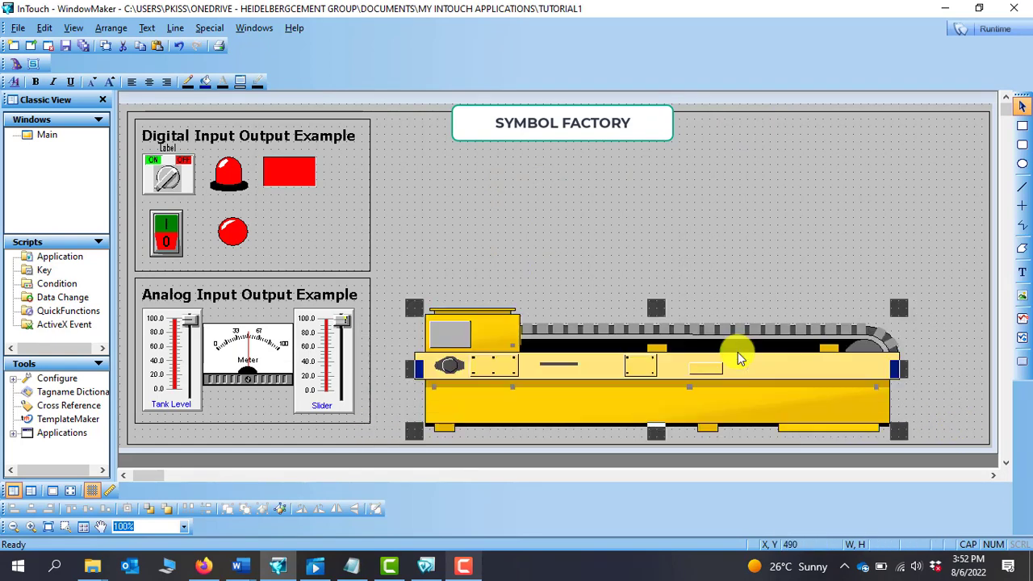
click(736, 220)
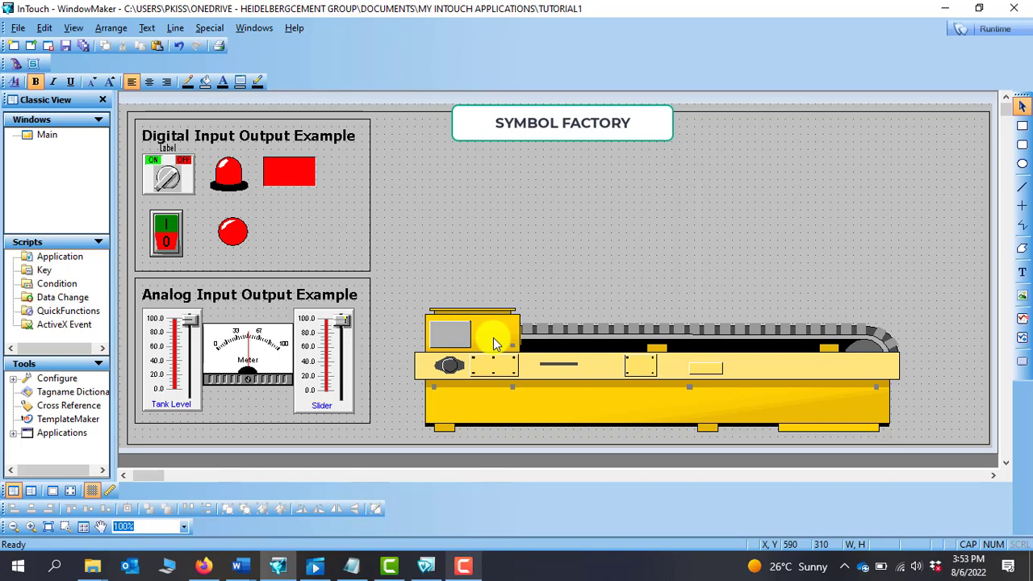
Step: Place another Symbol Factory wizard from the canvas shortcut menu and page through the categories
right_click(507, 175)
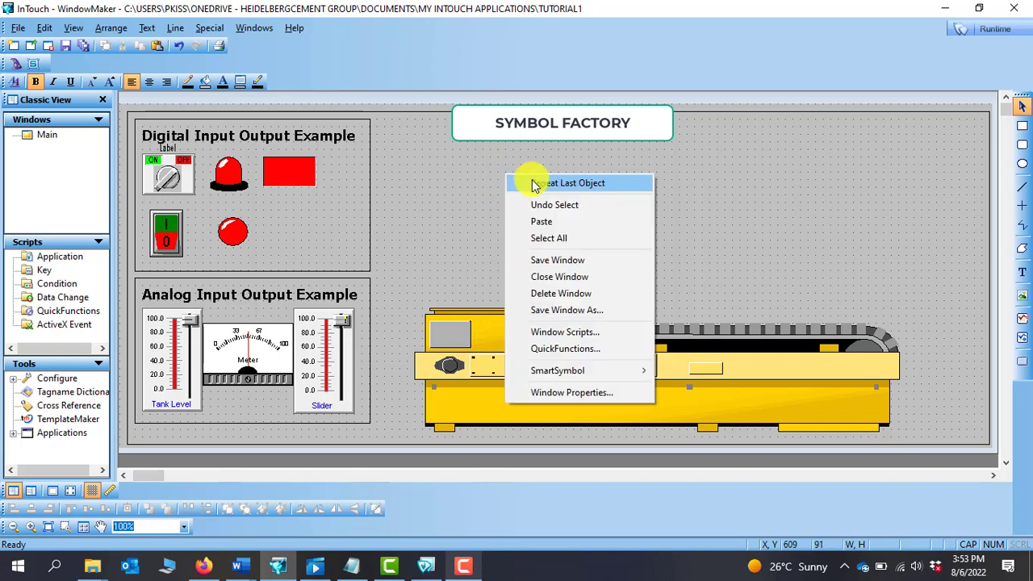
click(599, 186)
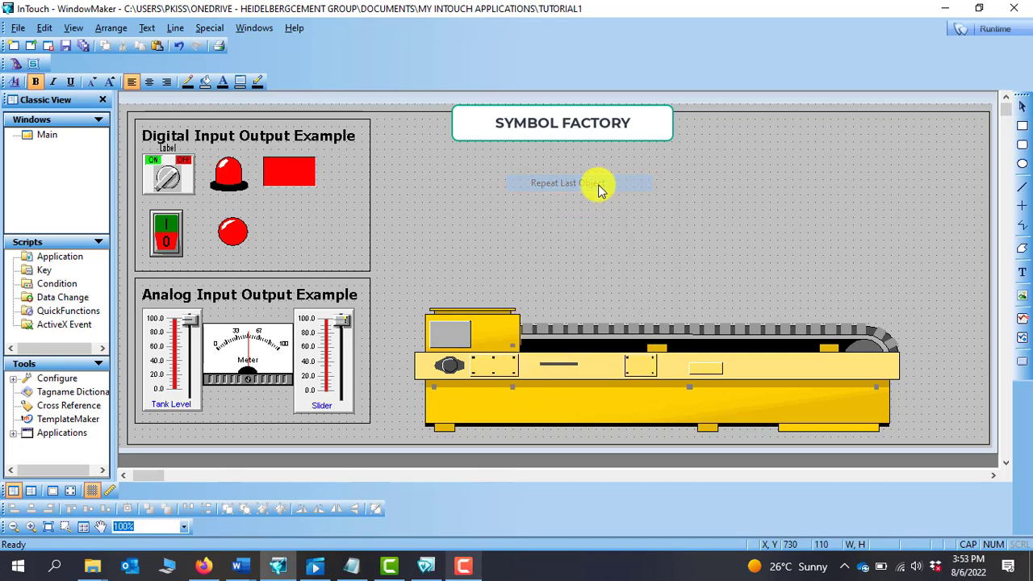
click(484, 168)
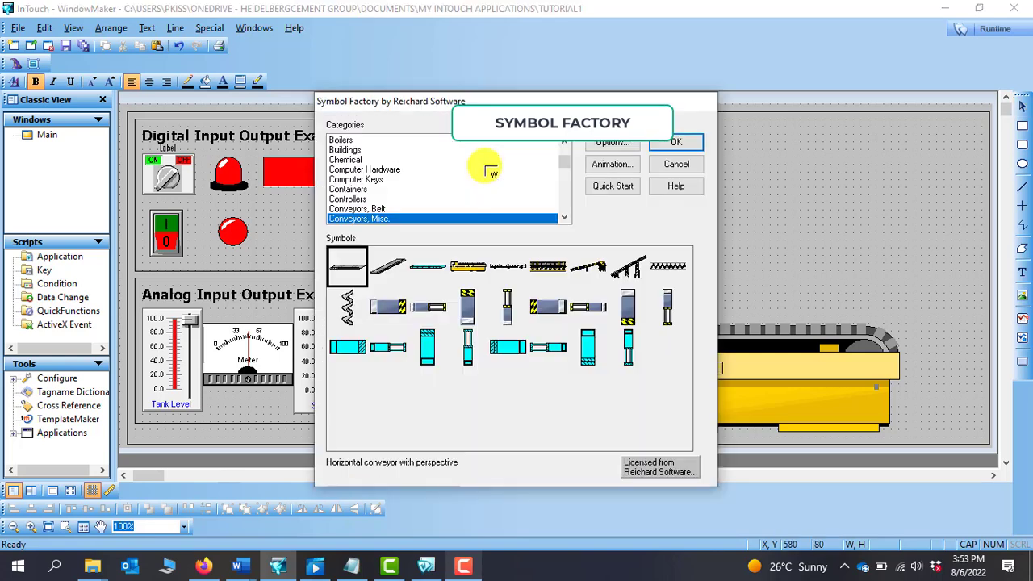
click(565, 218)
click(565, 218)
click(565, 217)
click(565, 218)
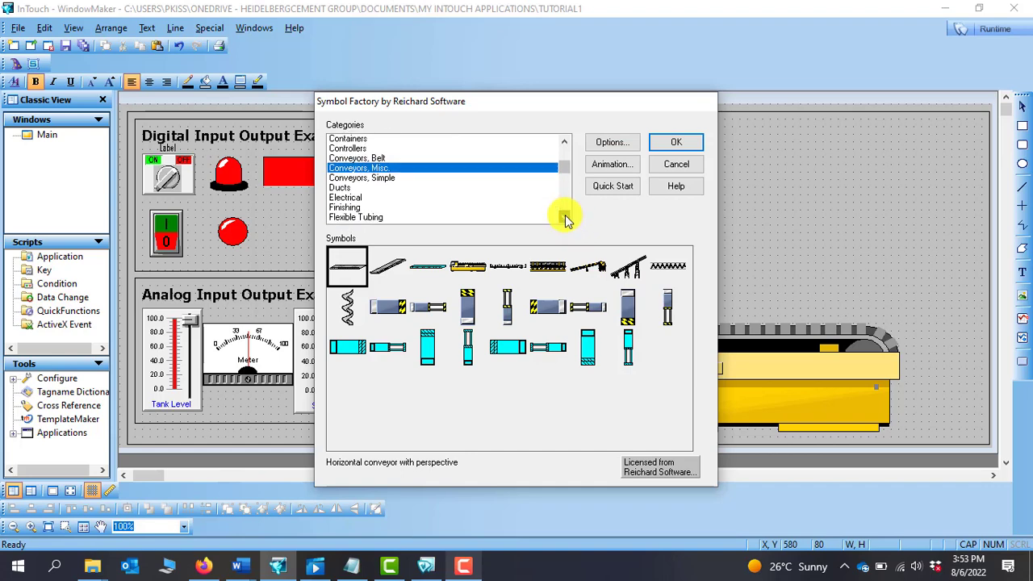
click(565, 218)
click(565, 218)
click(565, 218)
click(565, 218)
click(565, 218)
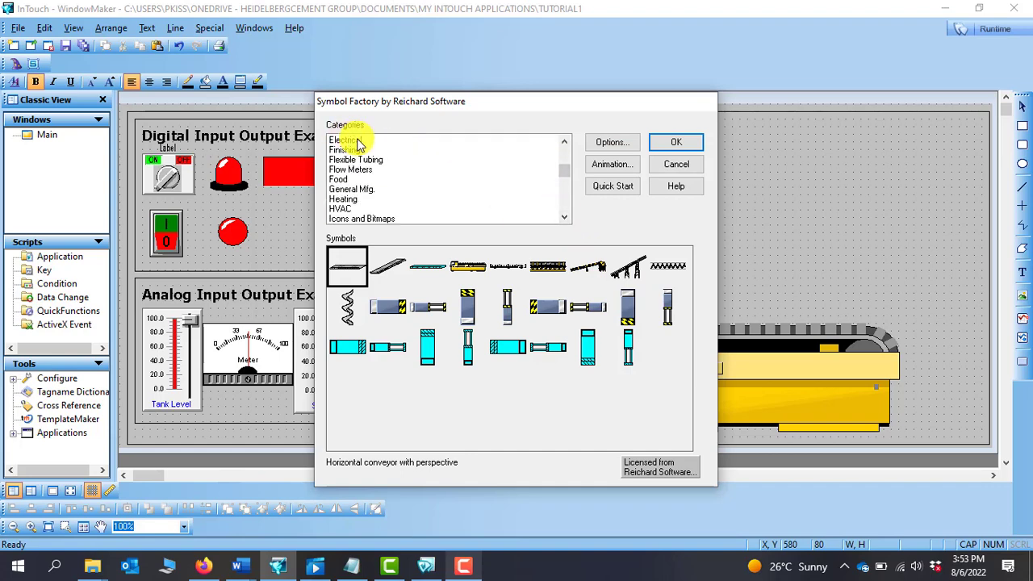
Step: Browse the Flow Meters, Food, General Mfg., Heating and Chemical symbol categories
click(351, 170)
click(352, 179)
click(351, 189)
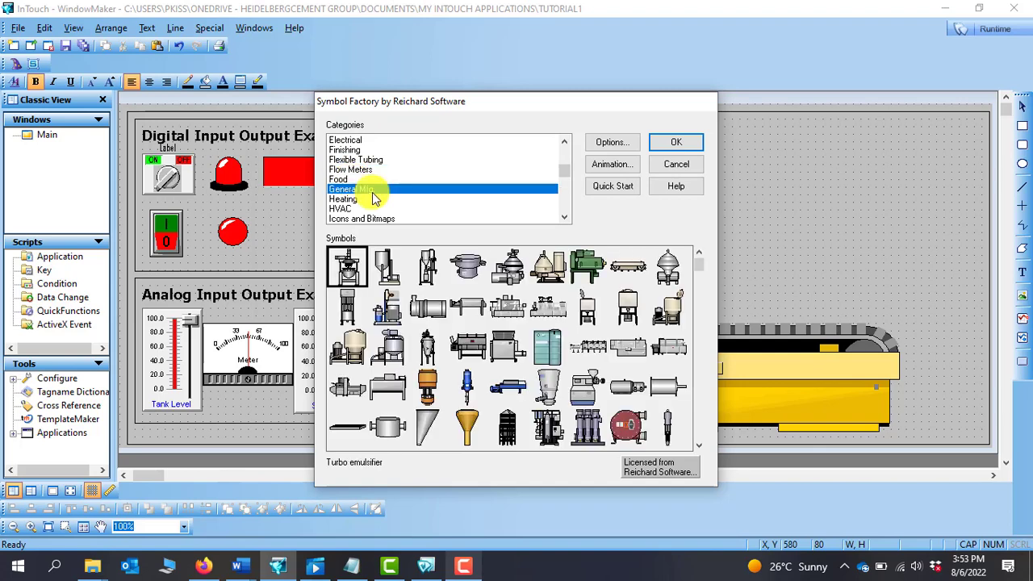
click(343, 199)
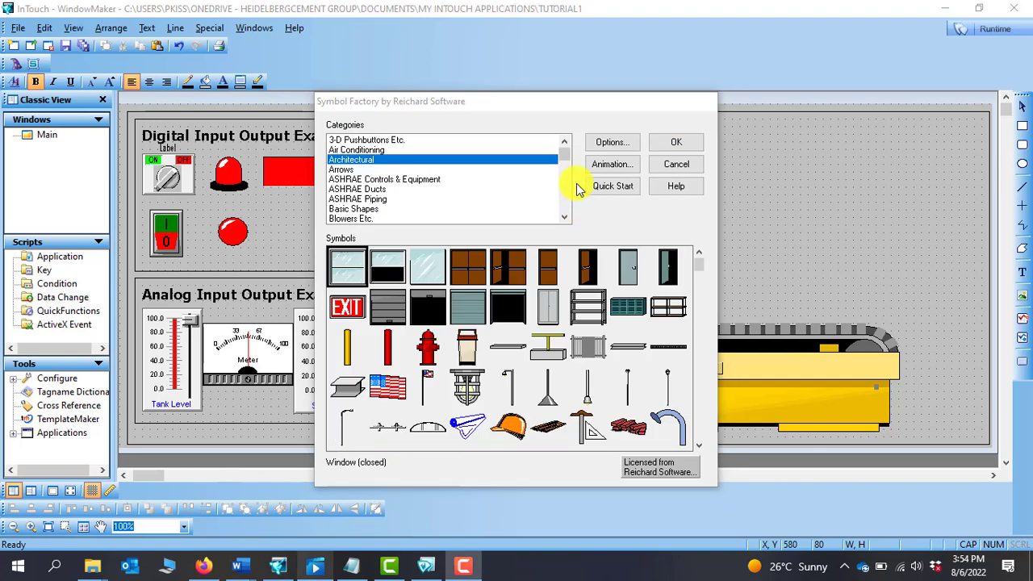
click(564, 218)
click(564, 217)
click(564, 217)
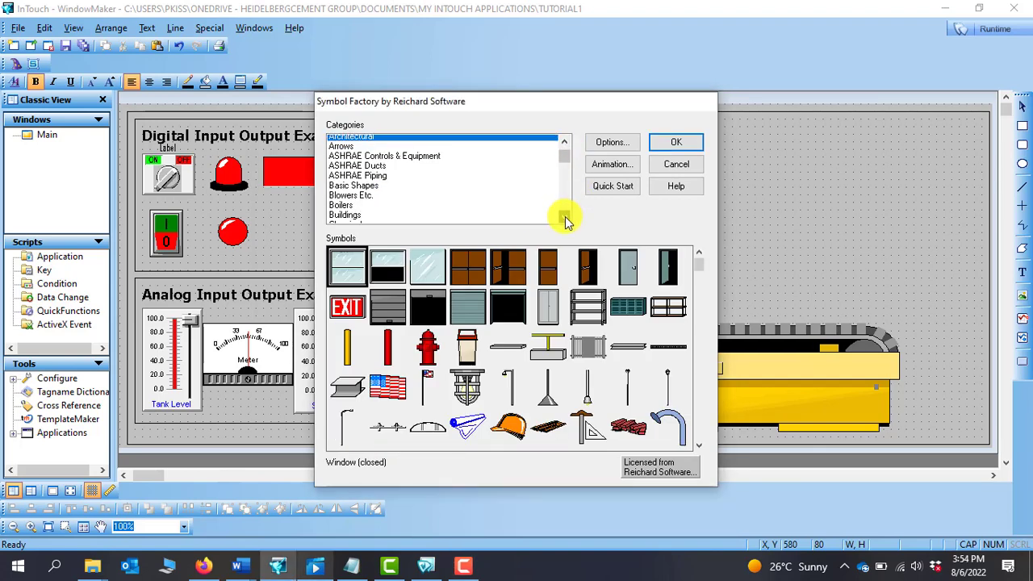
click(565, 217)
click(564, 217)
click(564, 217)
click(564, 217)
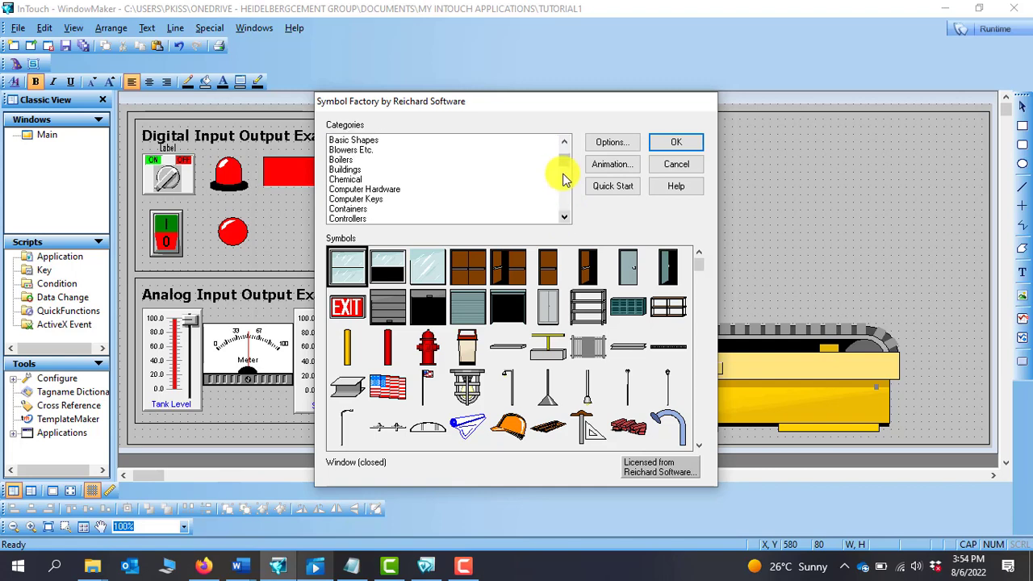
click(369, 181)
key(s)
click(565, 217)
click(565, 217)
click(564, 217)
click(564, 217)
click(564, 217)
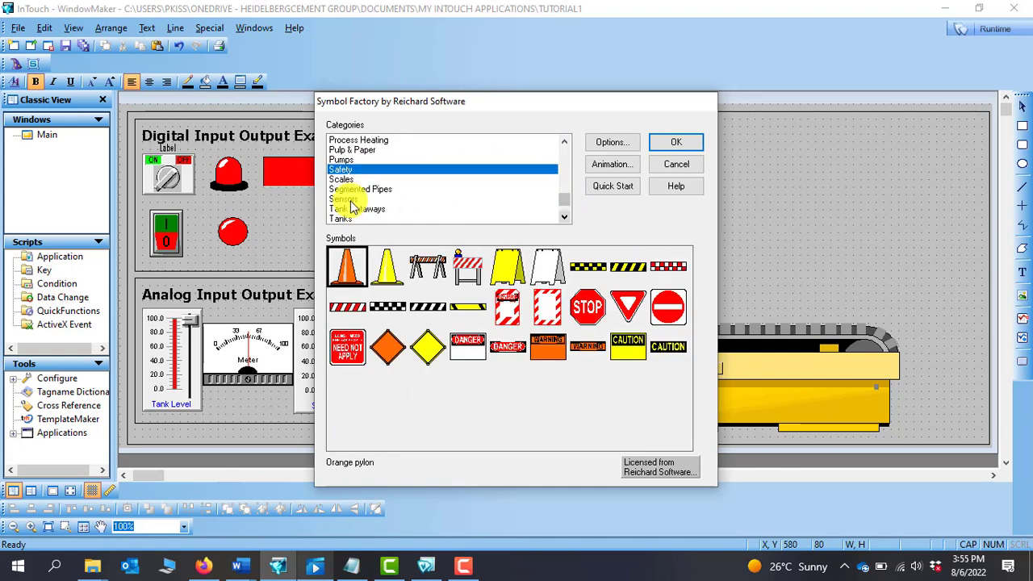
Step: Insert Sensor 2 from the Sensors category above the conveyor
click(351, 200)
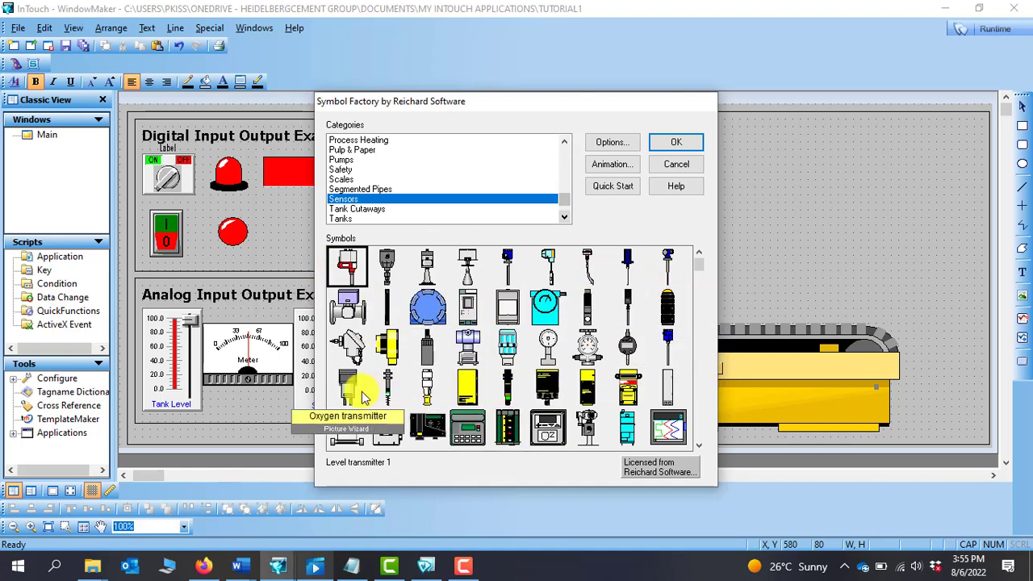
click(428, 390)
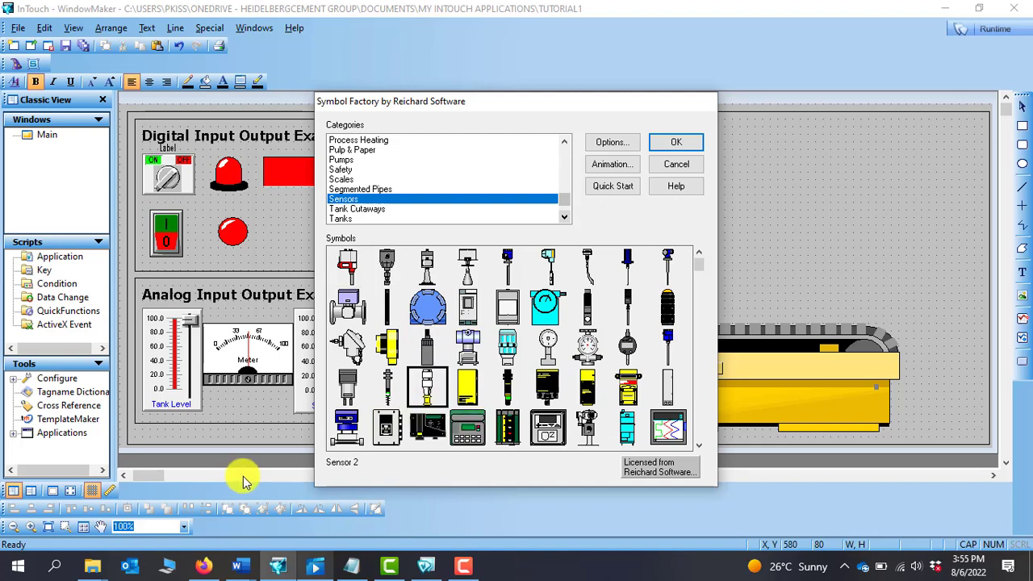
click(678, 143)
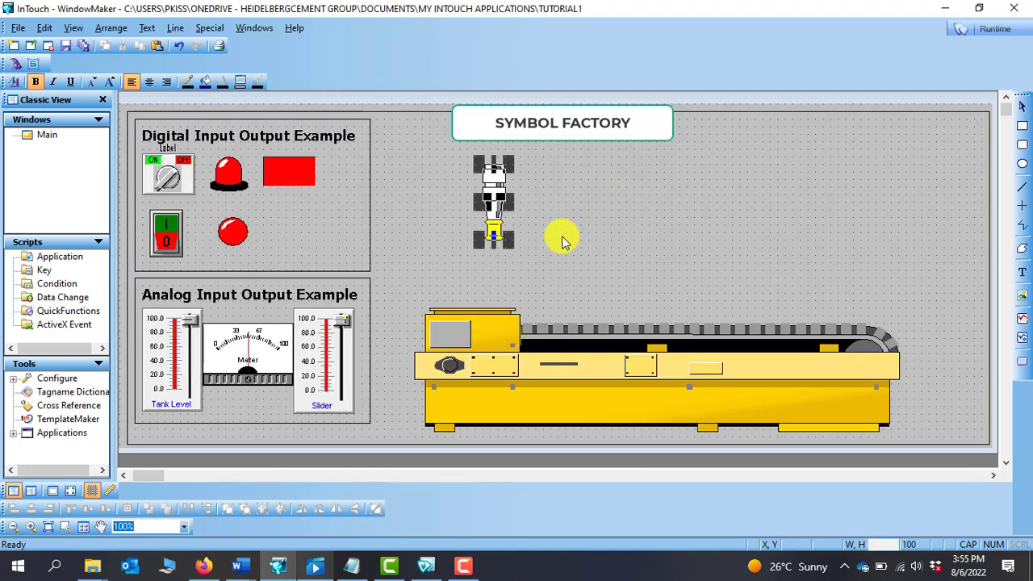
Step: Shift the sensor right over the belt and select the Symbol Factory wizard again
drag(468, 196, 546, 229)
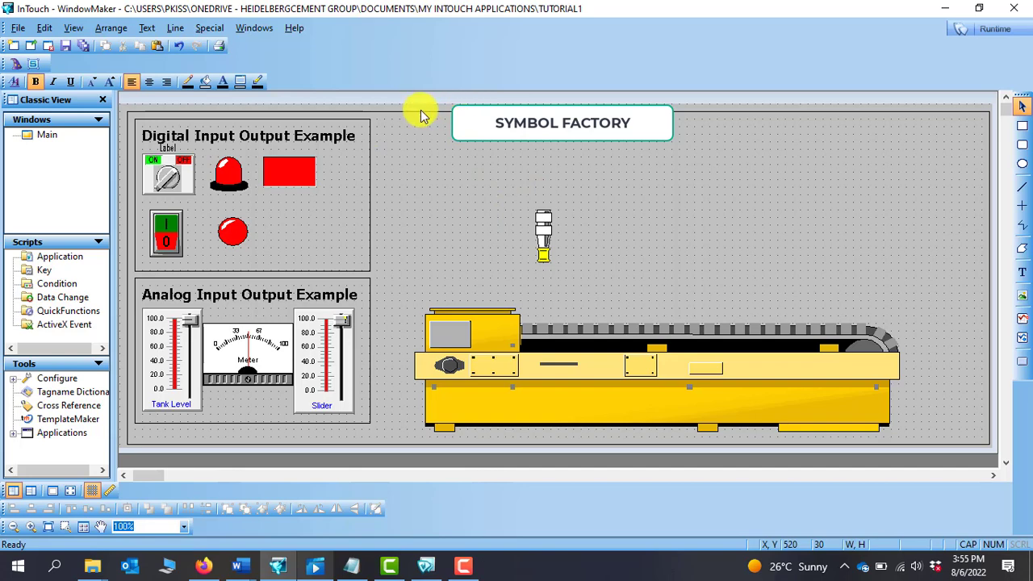
click(15, 64)
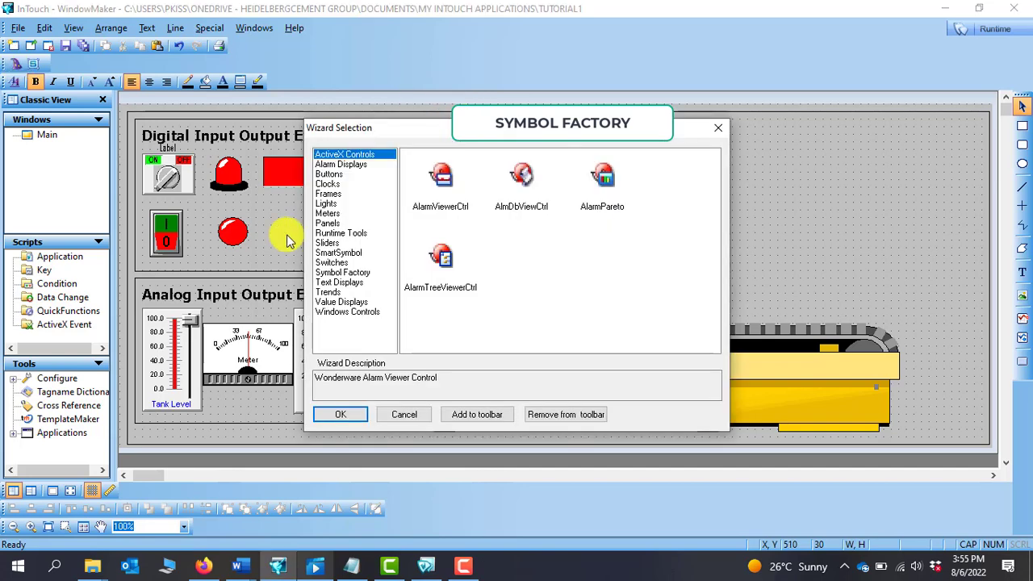
click(344, 272)
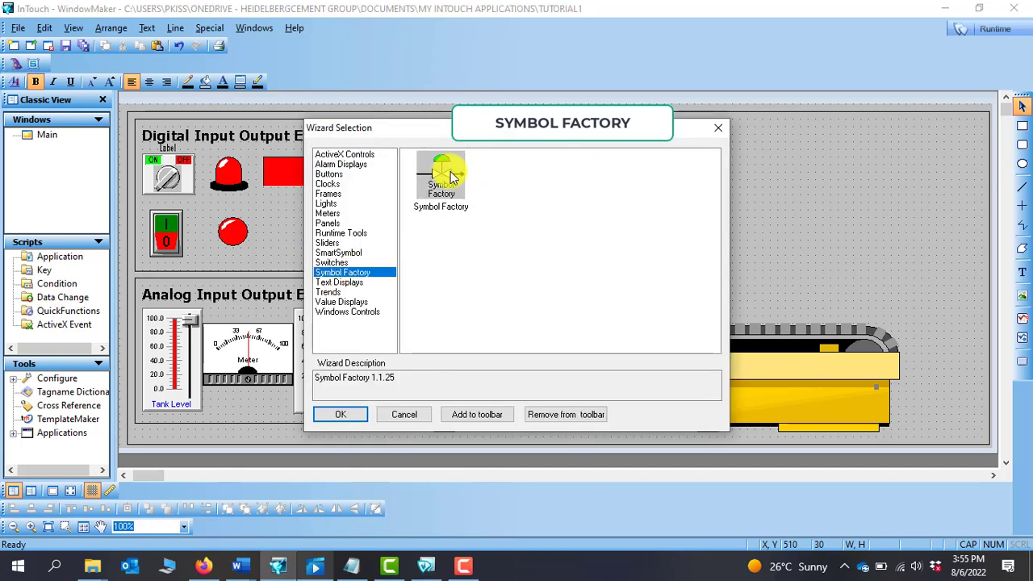
click(450, 176)
click(340, 414)
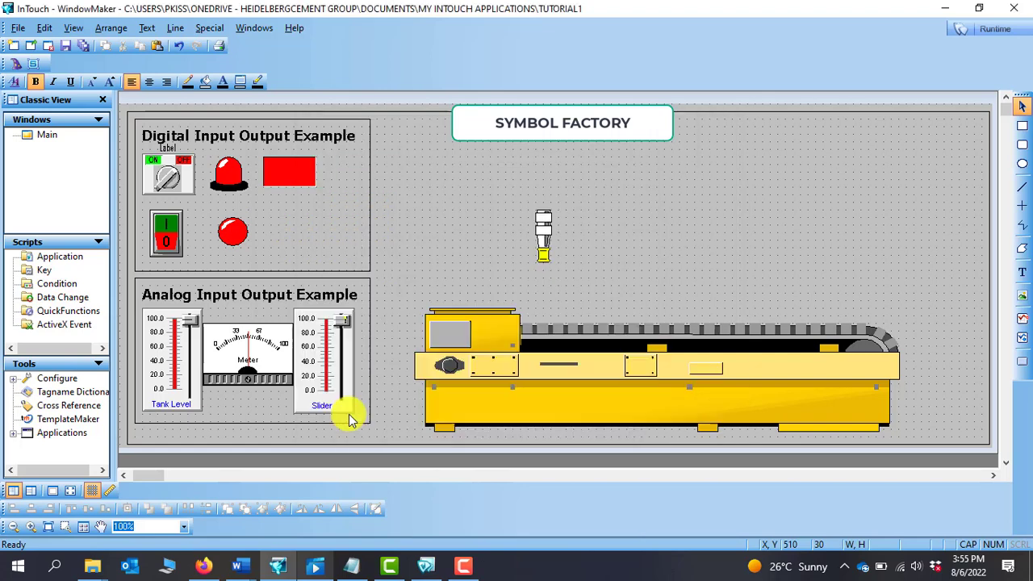
Step: Place the wizard and insert Motor 1 from the Motors category
click(611, 187)
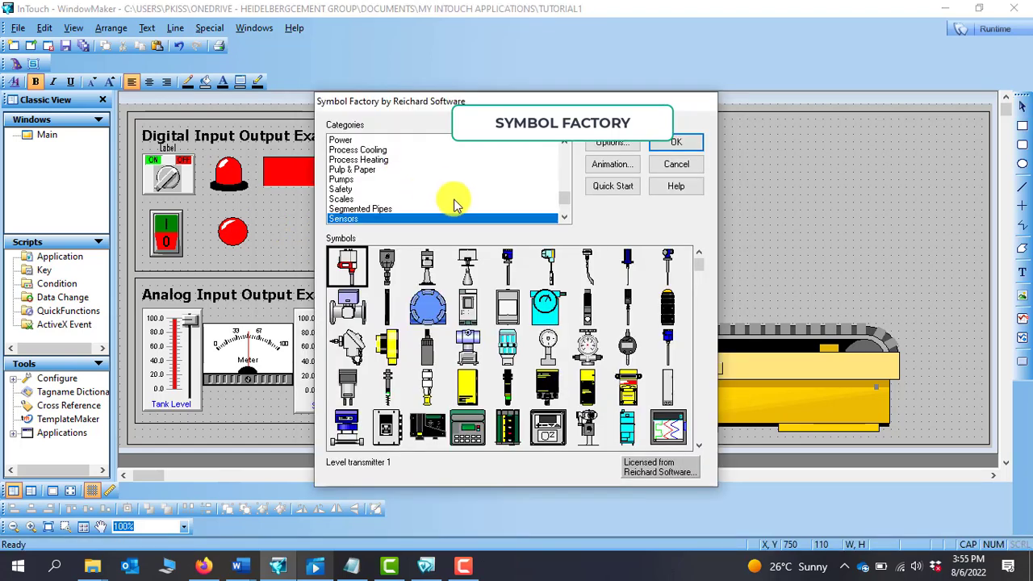
click(346, 189)
key(m)
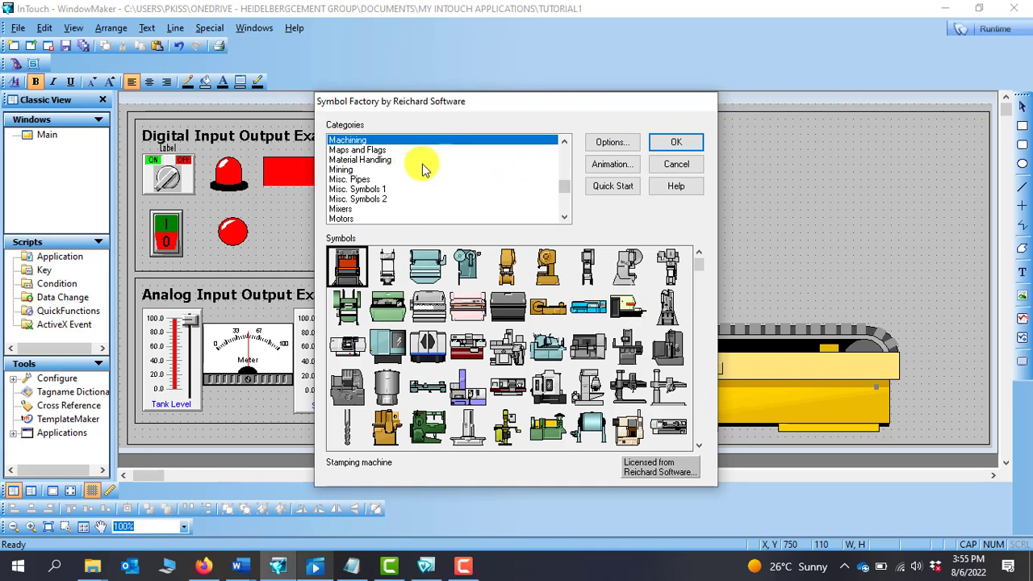
scroll(345, 172, down, 2)
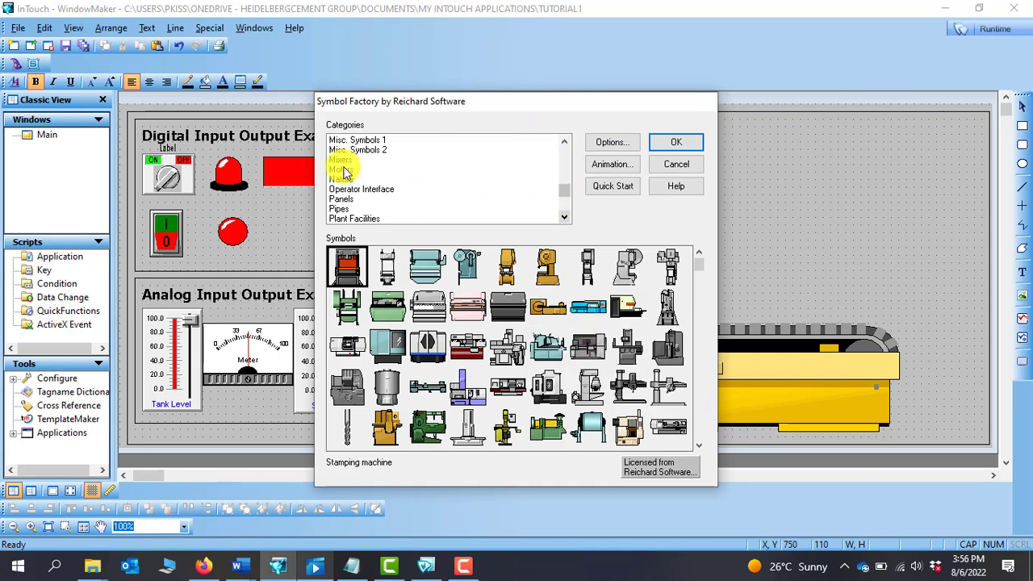
click(343, 170)
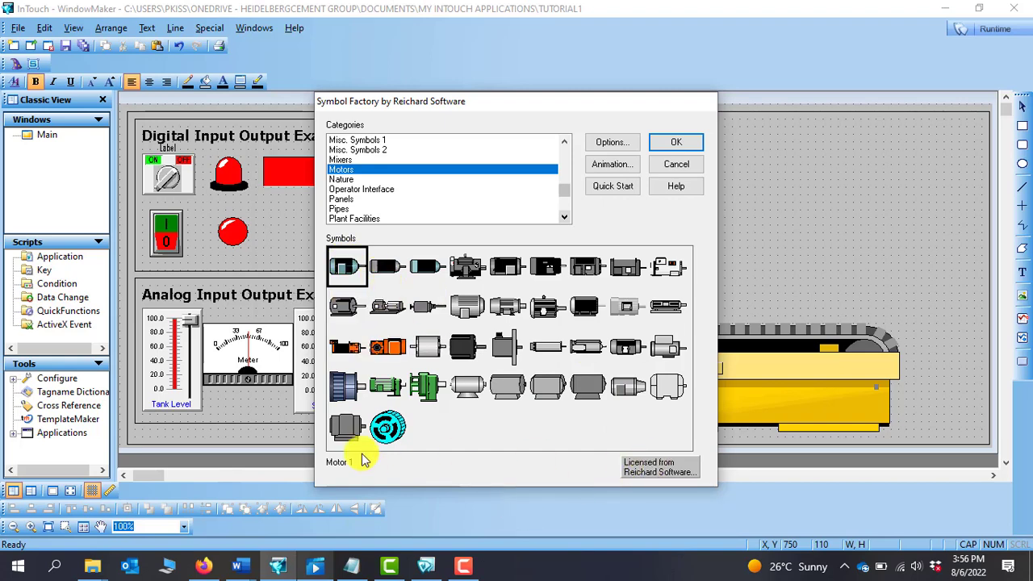
click(685, 147)
Step: Move the motor onto the lower left of the conveyor
click(714, 250)
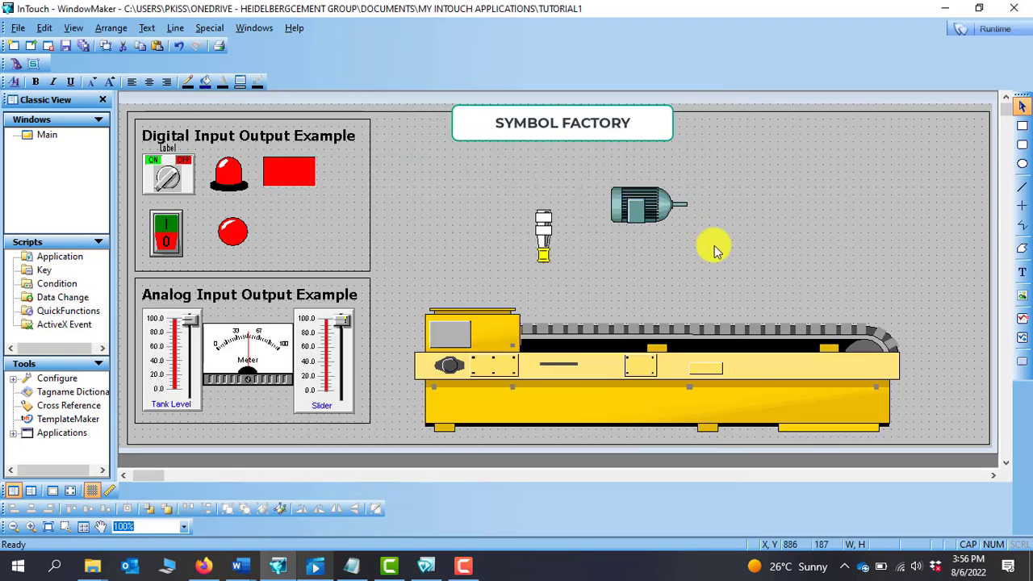
click(669, 207)
drag(669, 207, 501, 403)
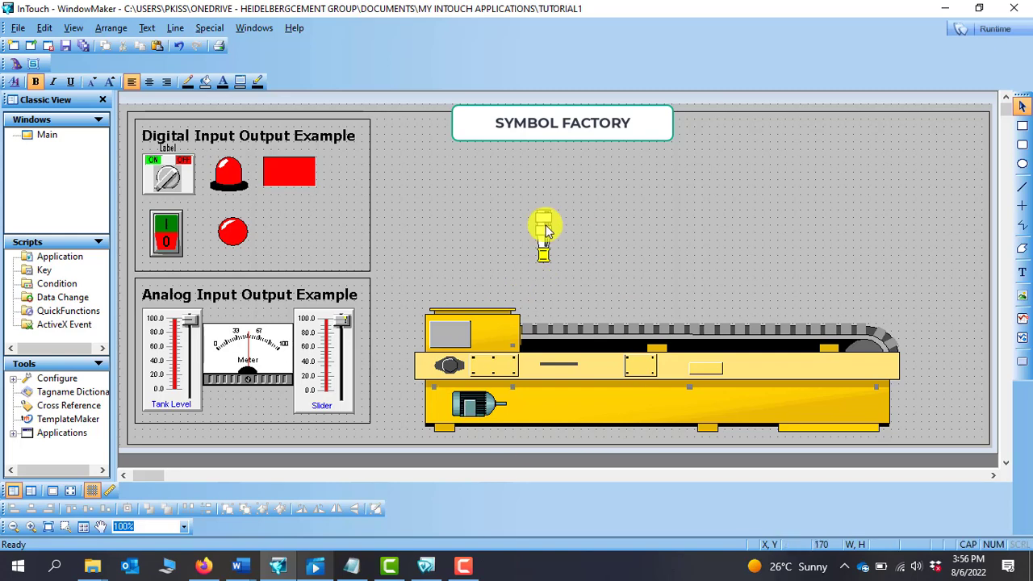
Step: Repeat the Symbol Factory wizard and insert the Pill bottle from the Containers category
right_click(657, 192)
click(718, 200)
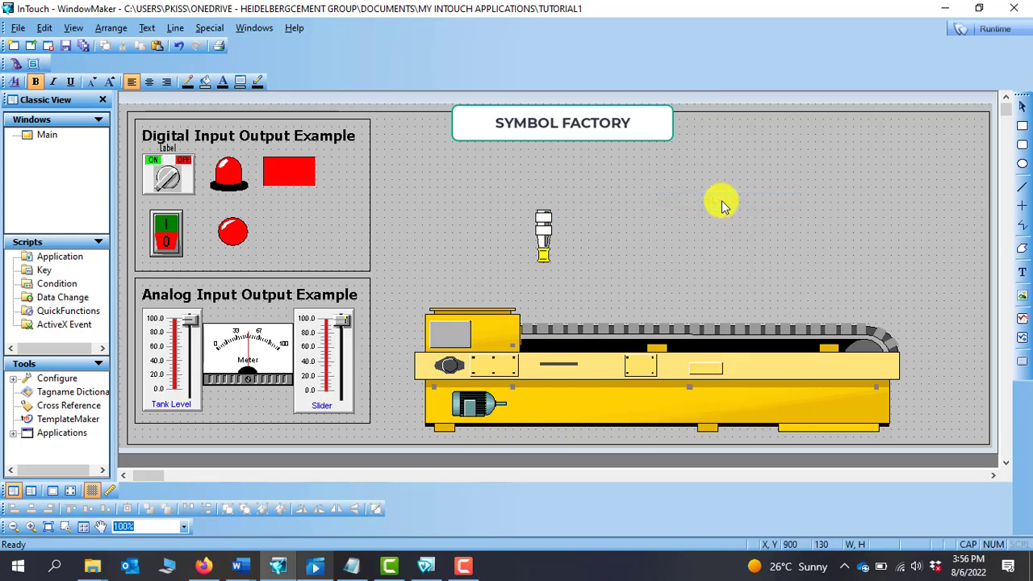
click(629, 172)
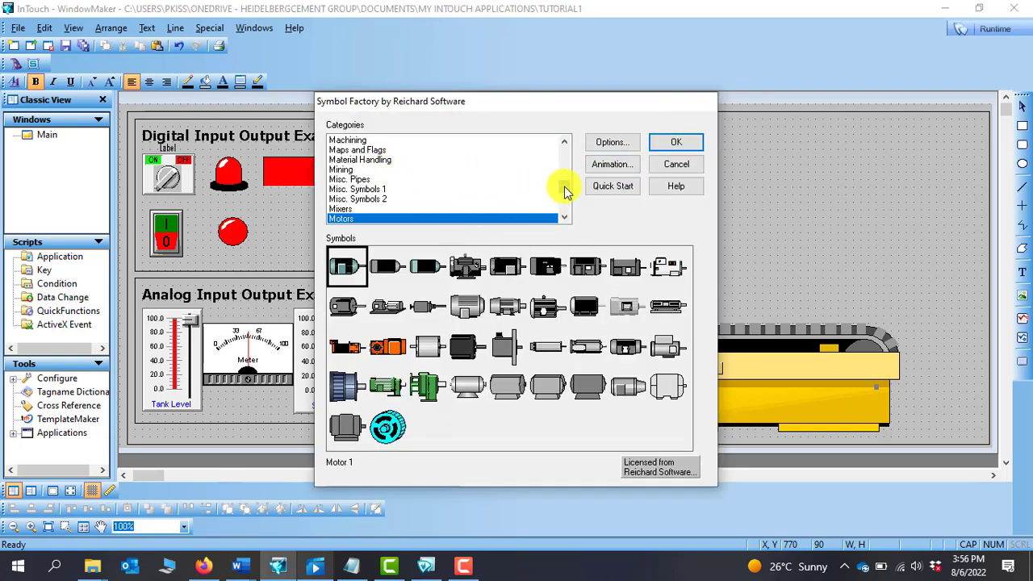
drag(561, 185, 567, 152)
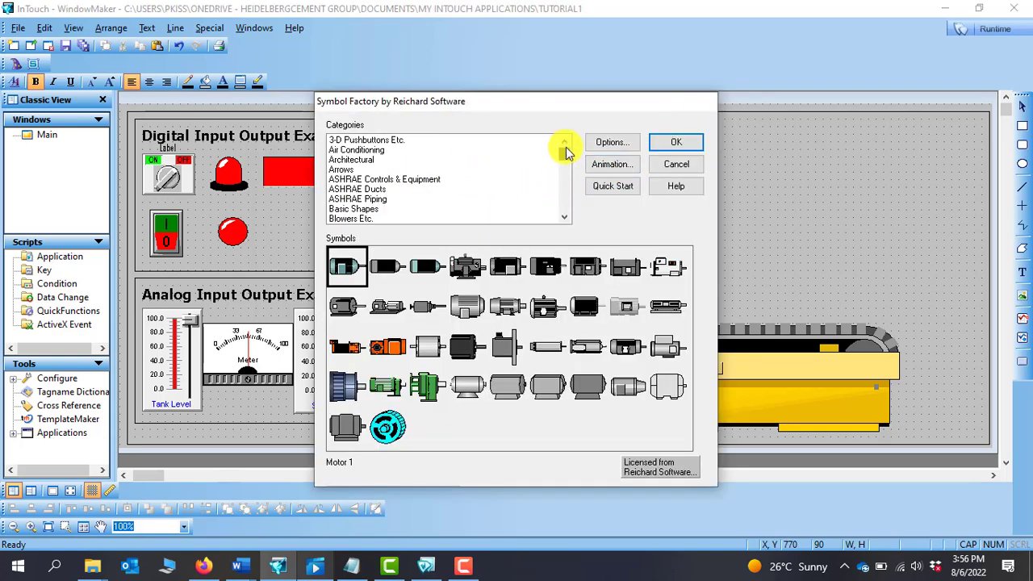
click(428, 189)
scroll(430, 193, down, 1)
scroll(403, 187, down, 3)
click(363, 190)
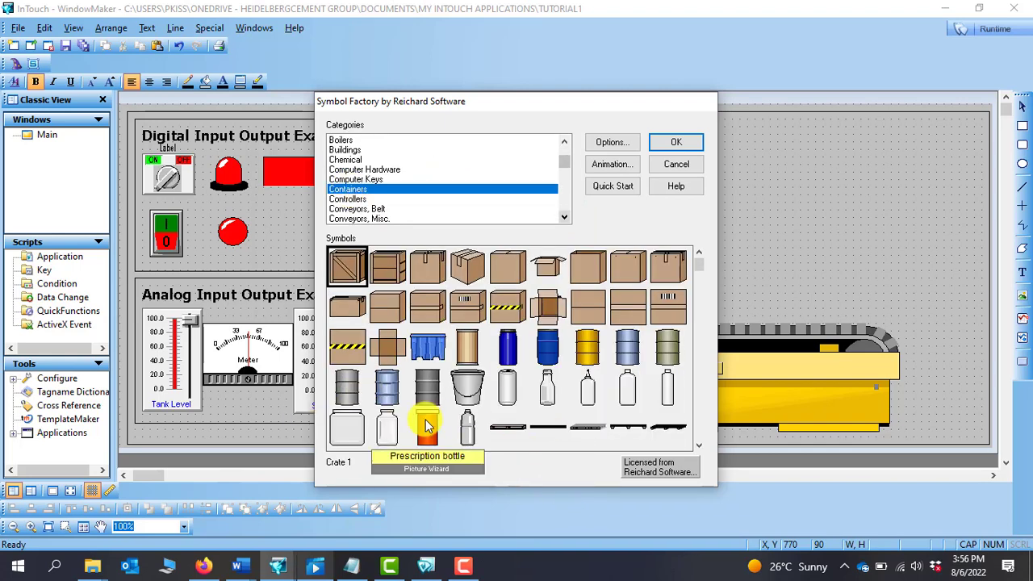
click(386, 430)
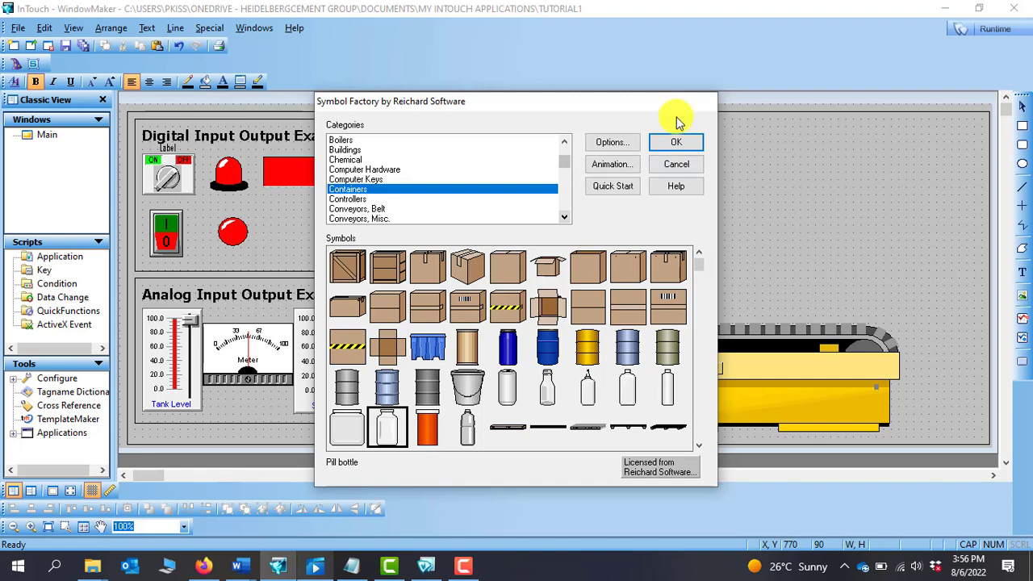
click(674, 142)
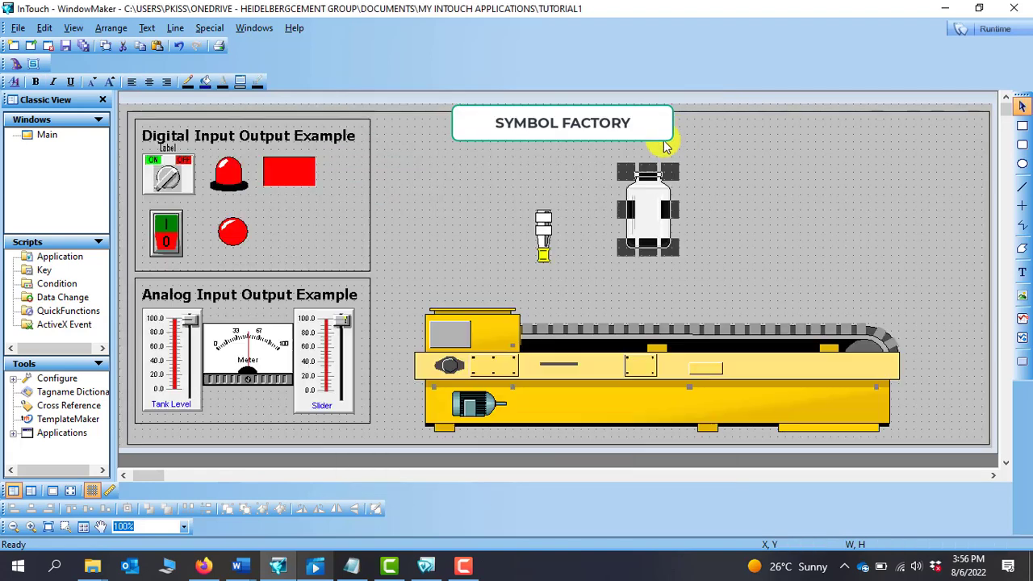
Step: Shrink the pill bottle and set it on the belt beneath the sensor
click(658, 243)
click(655, 240)
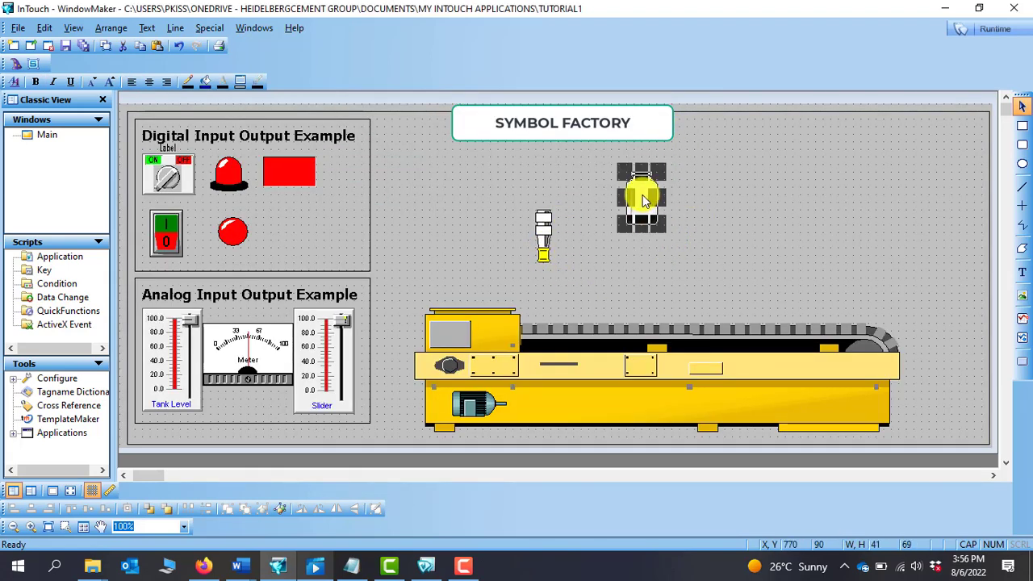
click(565, 269)
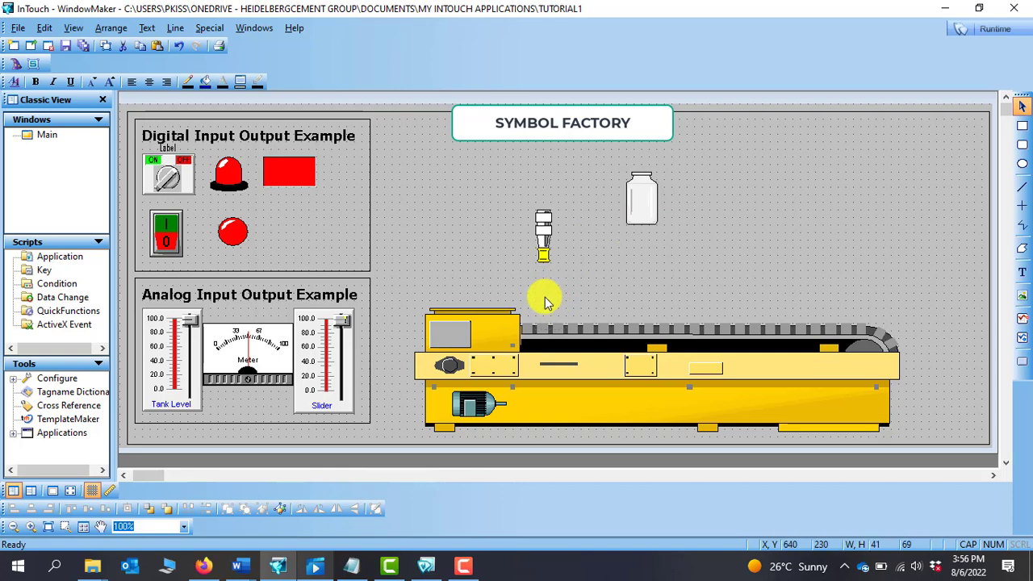
drag(546, 300, 545, 300)
click(681, 224)
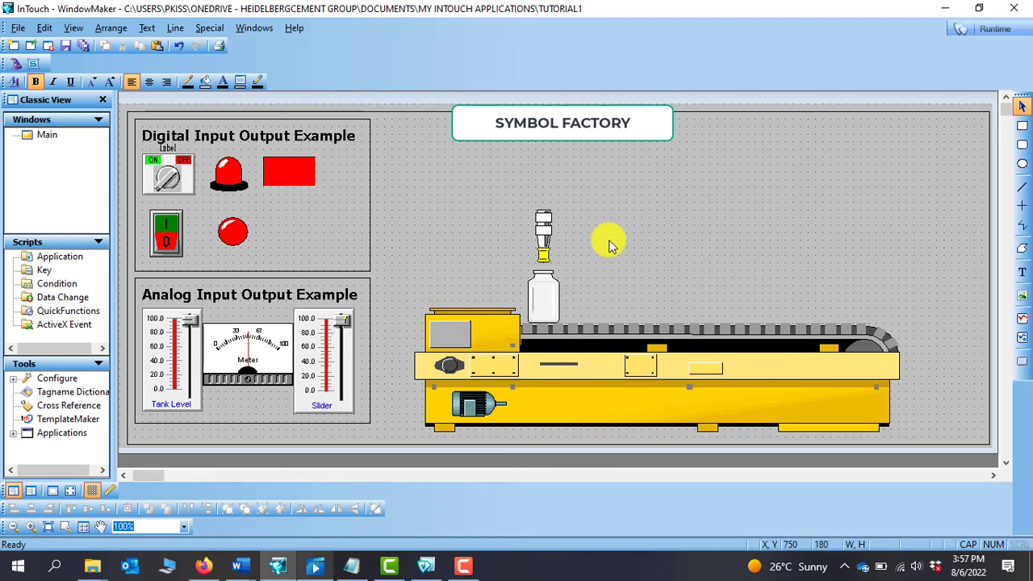
click(473, 408)
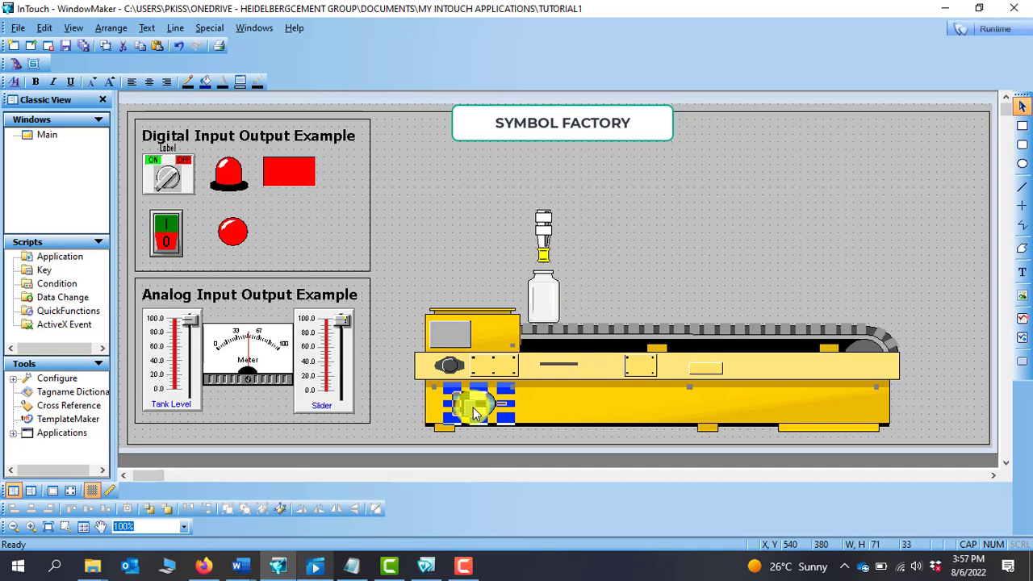
click(715, 254)
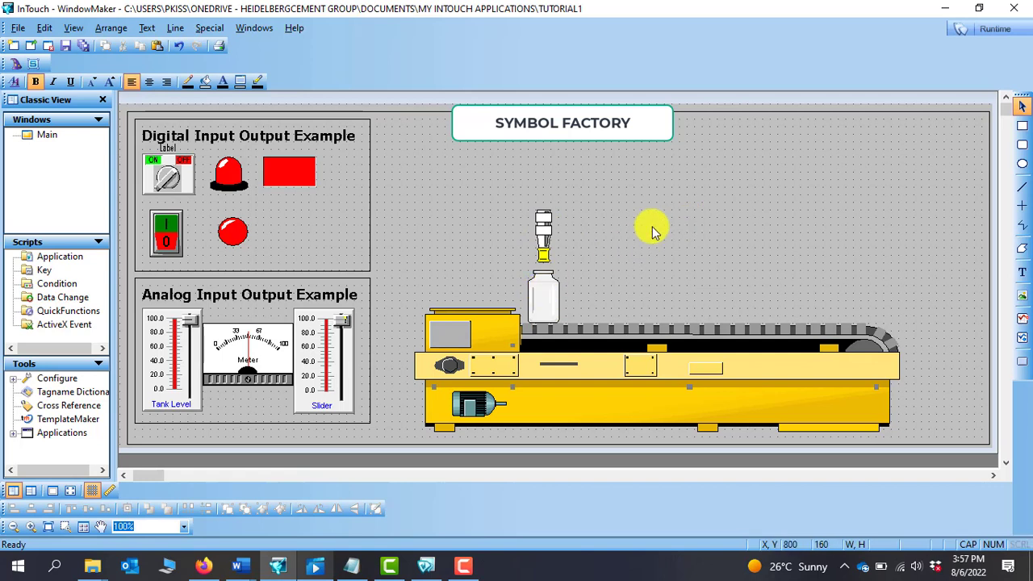
click(541, 230)
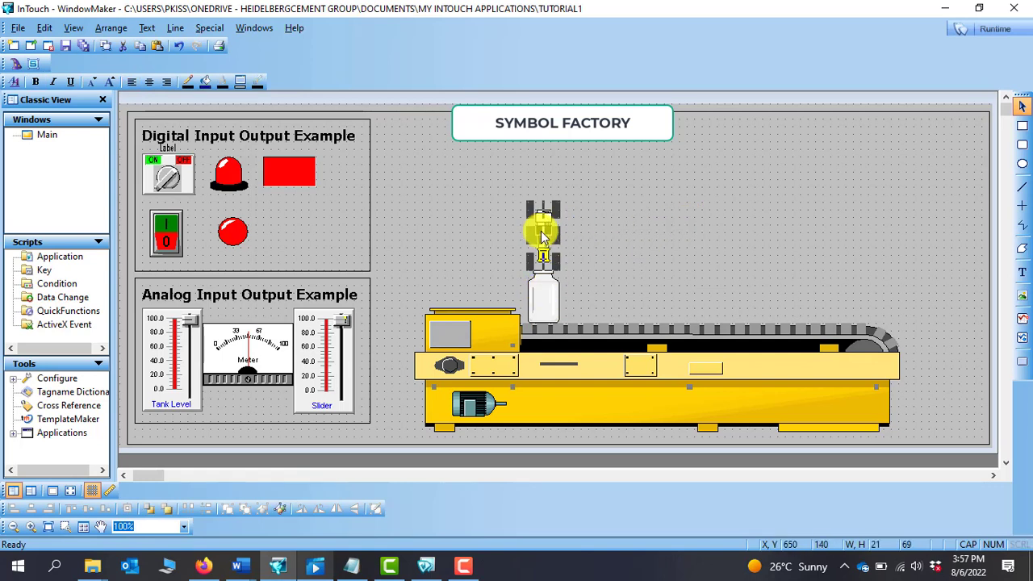
click(670, 185)
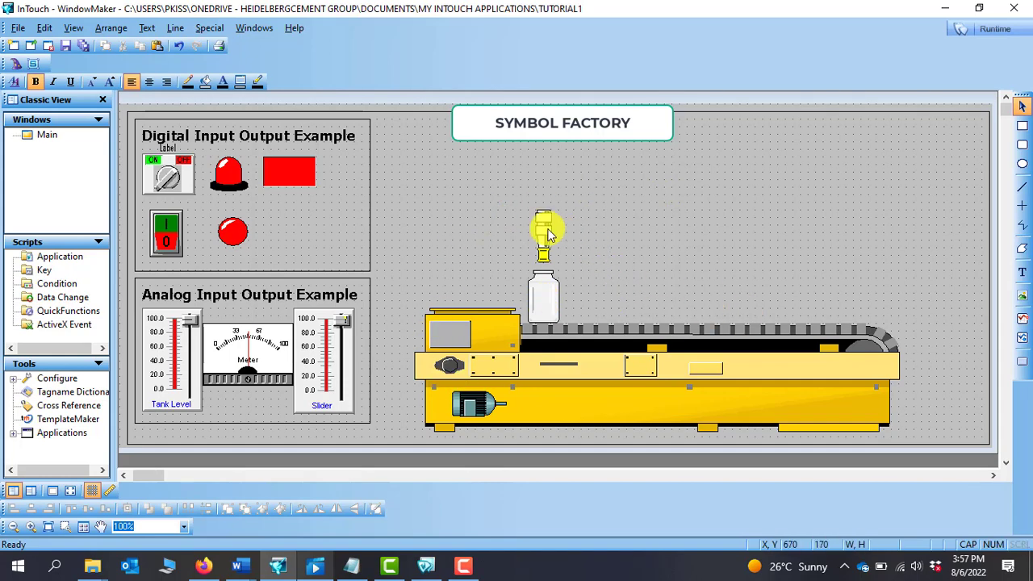
double_click(230, 173)
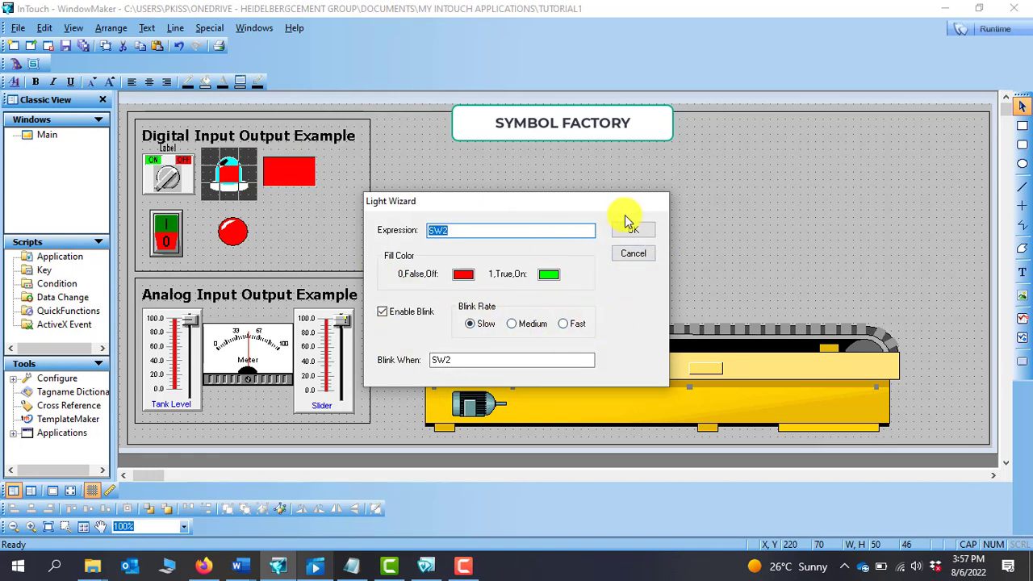
click(635, 255)
click(469, 186)
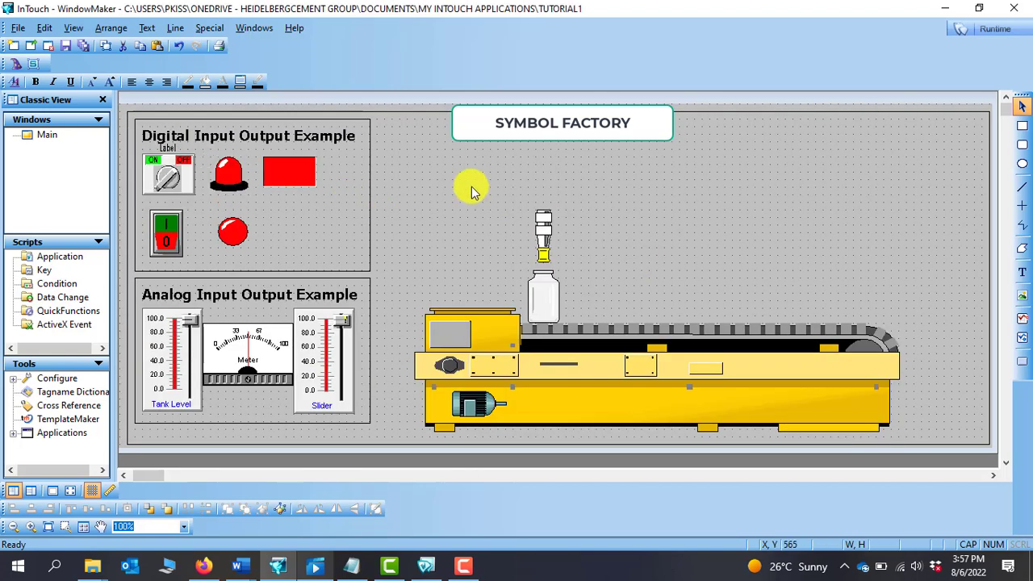
Step: Reopen the sensor's Symbol Factory settings, keep Sensor 2, and leave it above the pill bottle
double_click(544, 227)
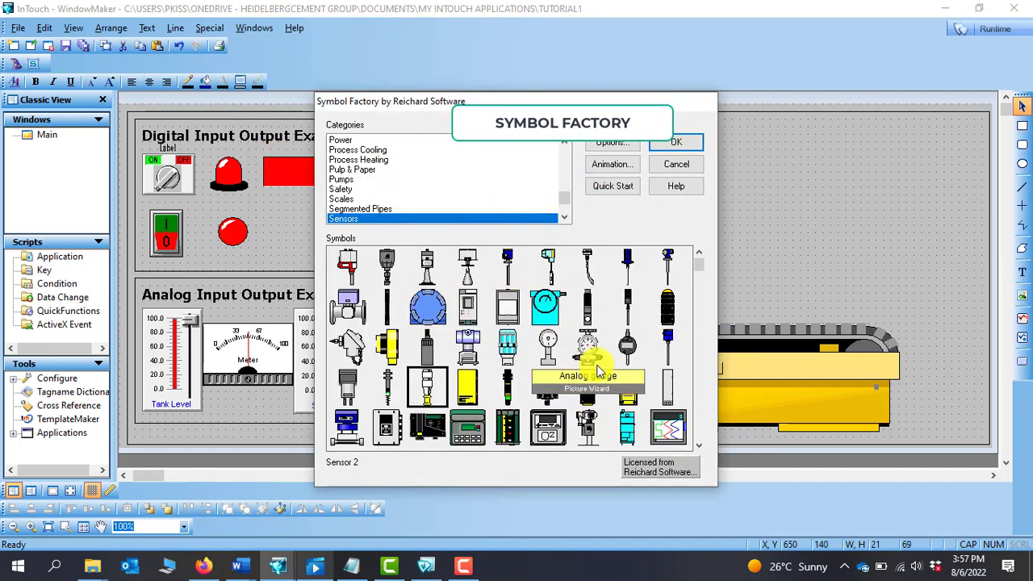
click(690, 167)
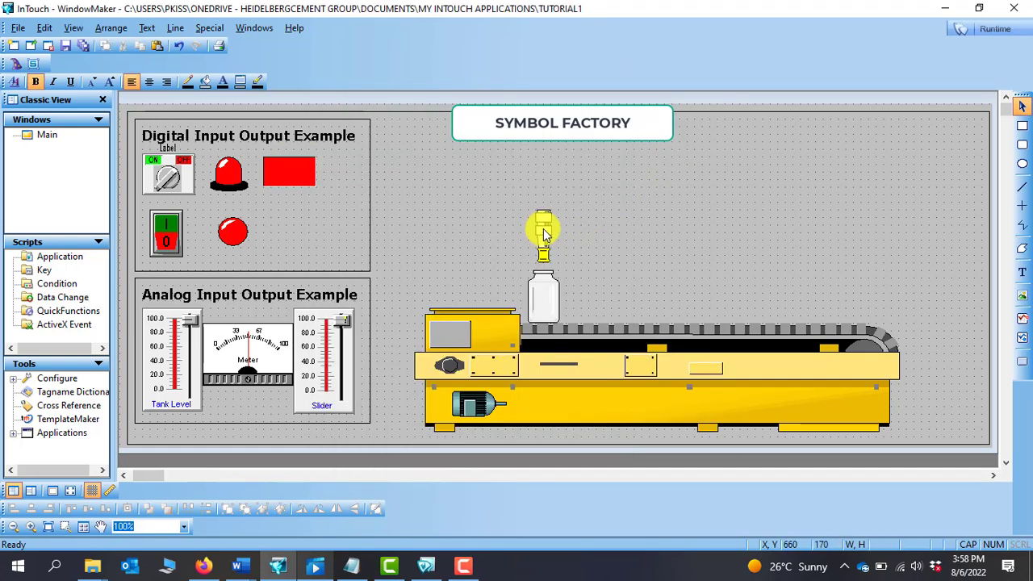
right_click(542, 231)
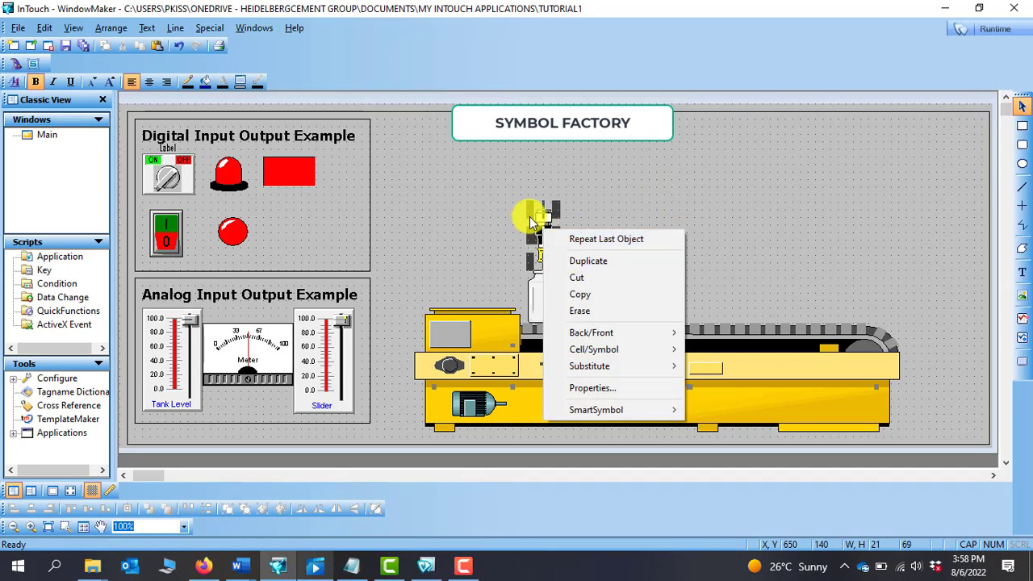
click(597, 388)
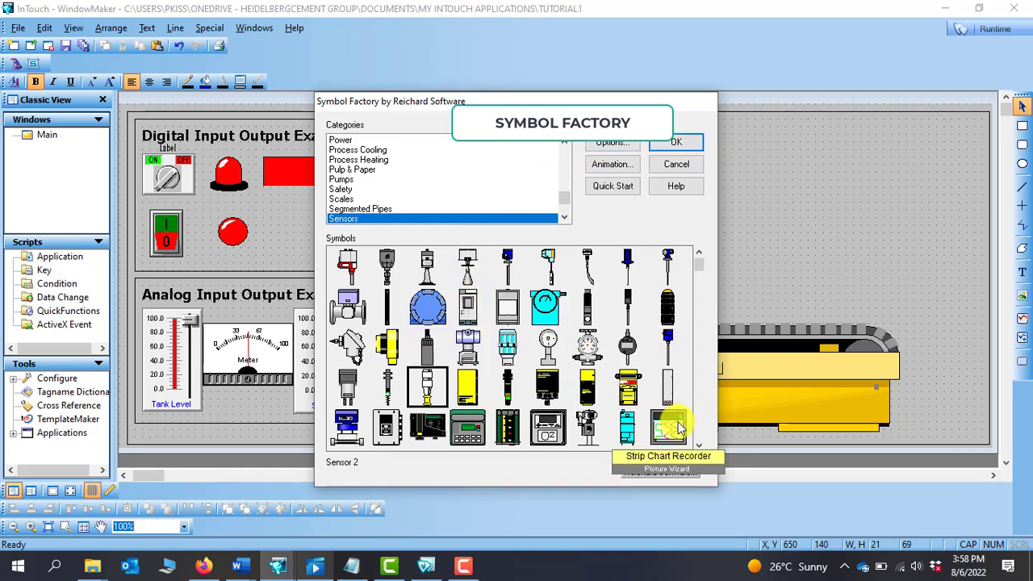
click(678, 146)
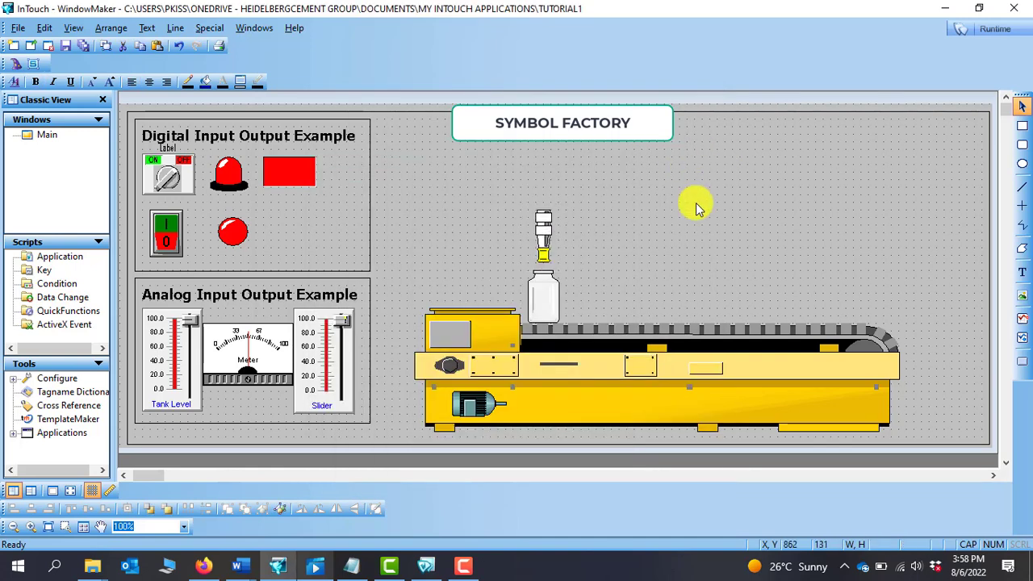
click(543, 226)
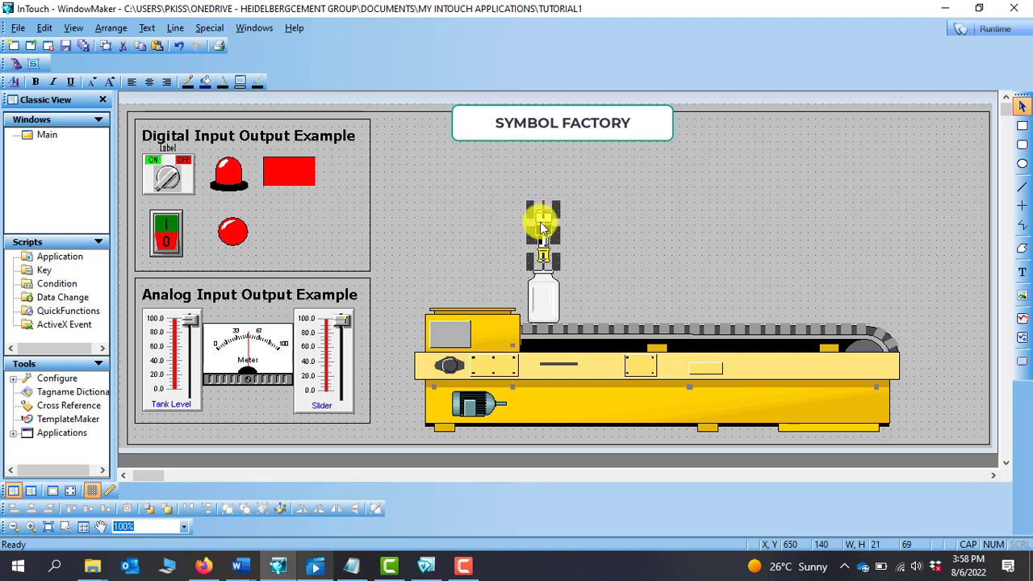
Step: Break the sensor's cell with Cell/Symbol > Break Cell and check its Animation Links without changes
click(629, 207)
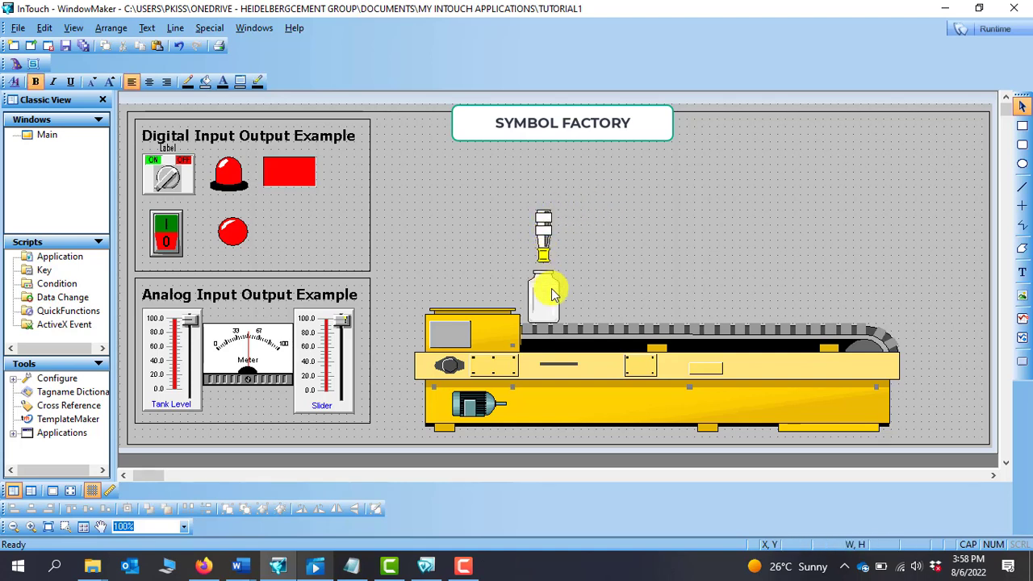
click(544, 223)
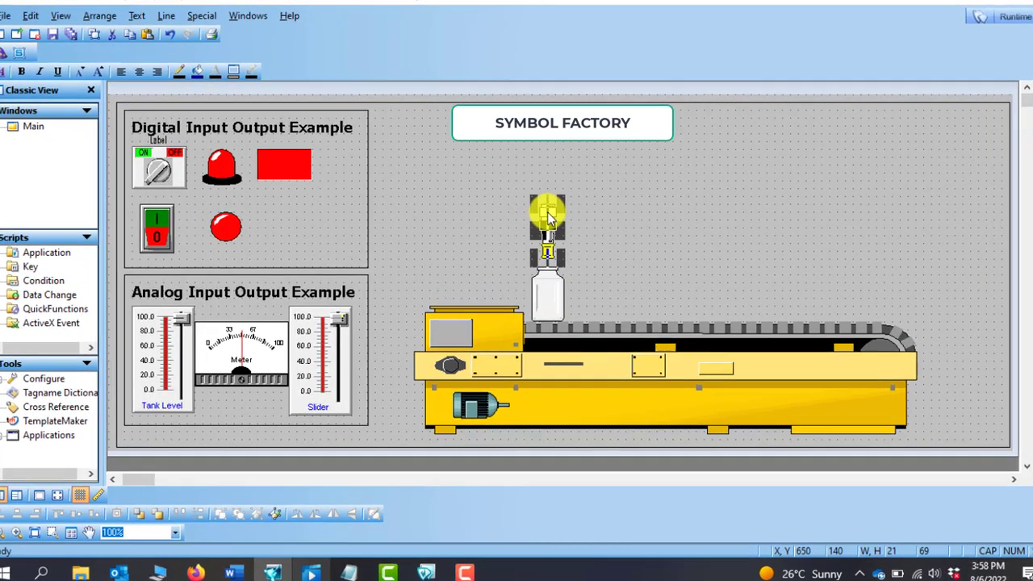
right_click(544, 220)
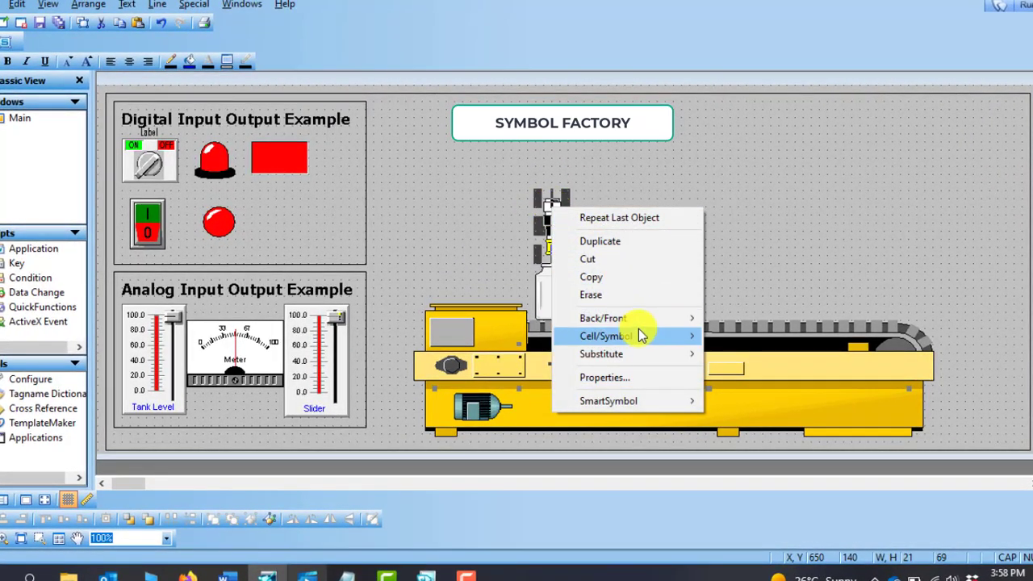
mouse_move(641, 336)
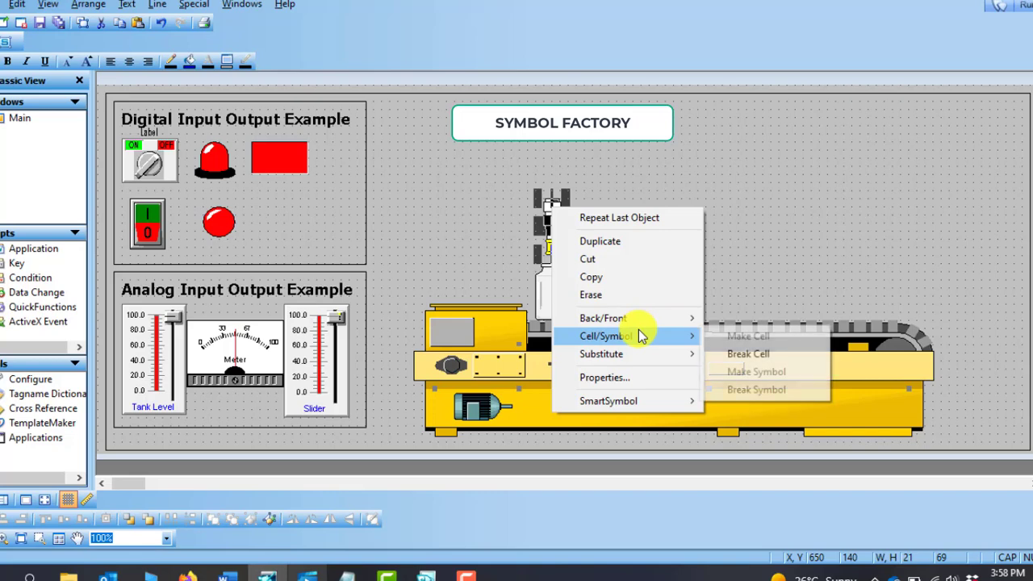
click(756, 355)
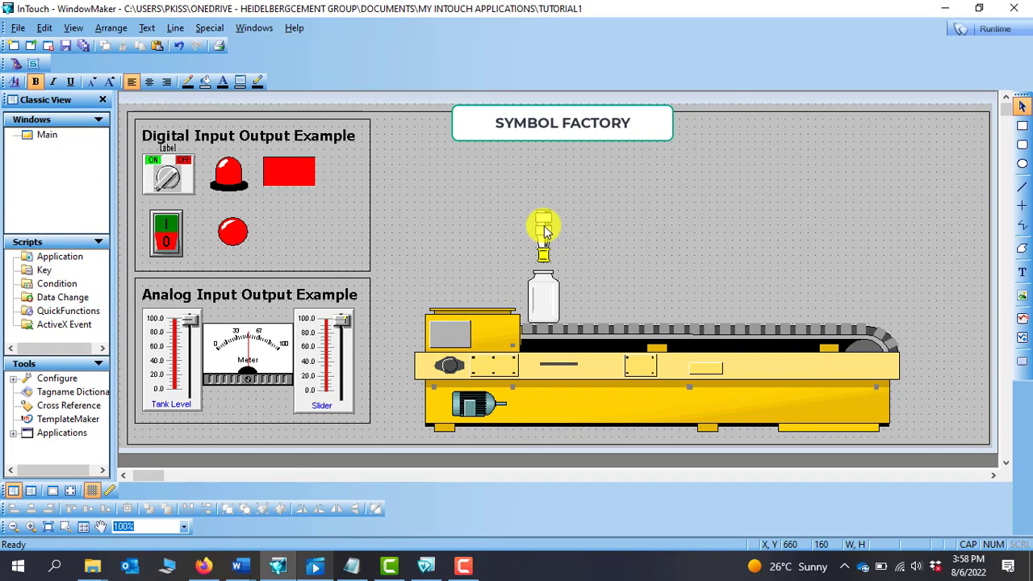
double_click(545, 231)
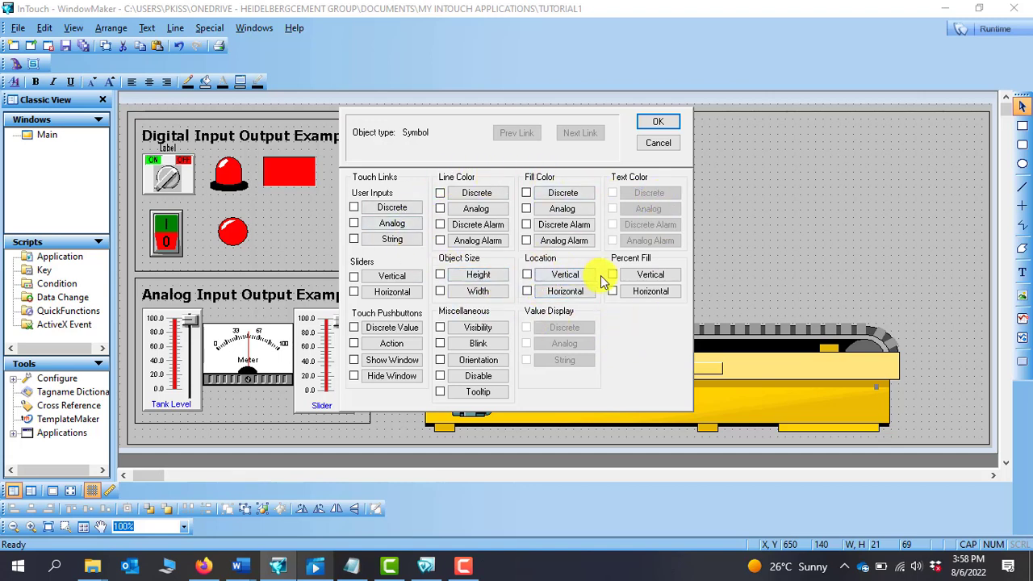
click(656, 144)
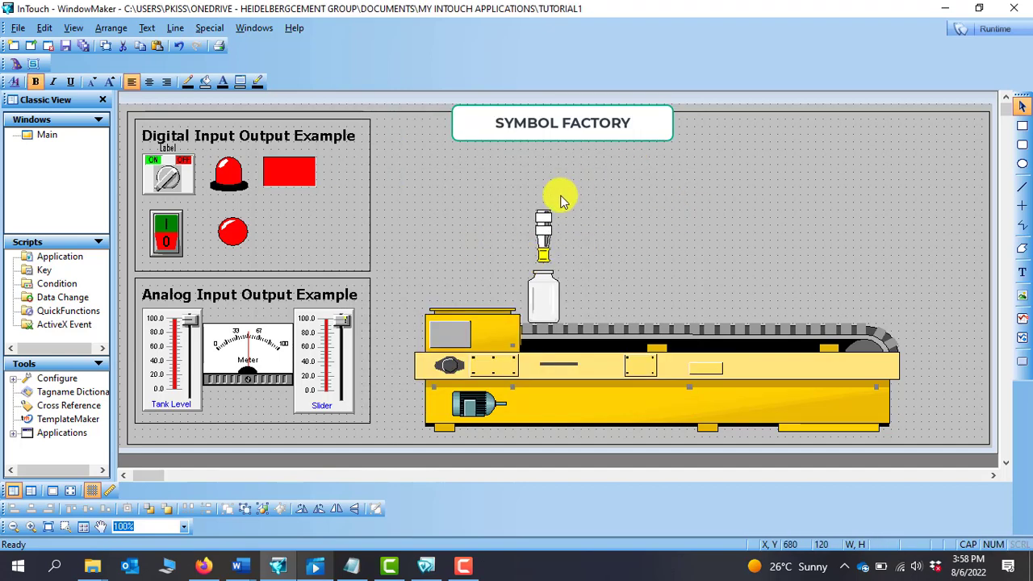
Step: Break the pill bottle's cell and check its Animation Links without changes
click(526, 246)
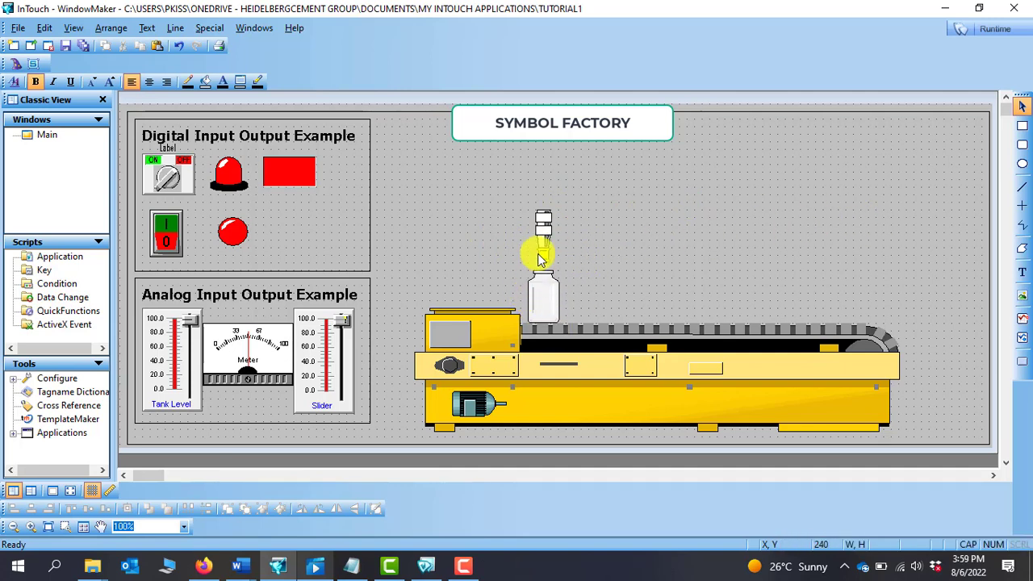
click(546, 308)
right_click(545, 307)
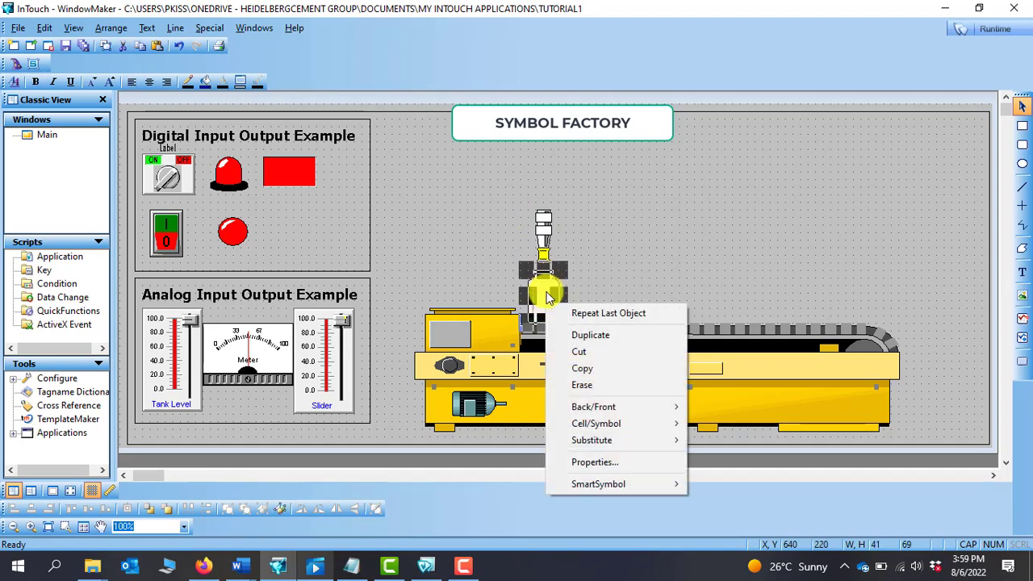
mouse_move(672, 436)
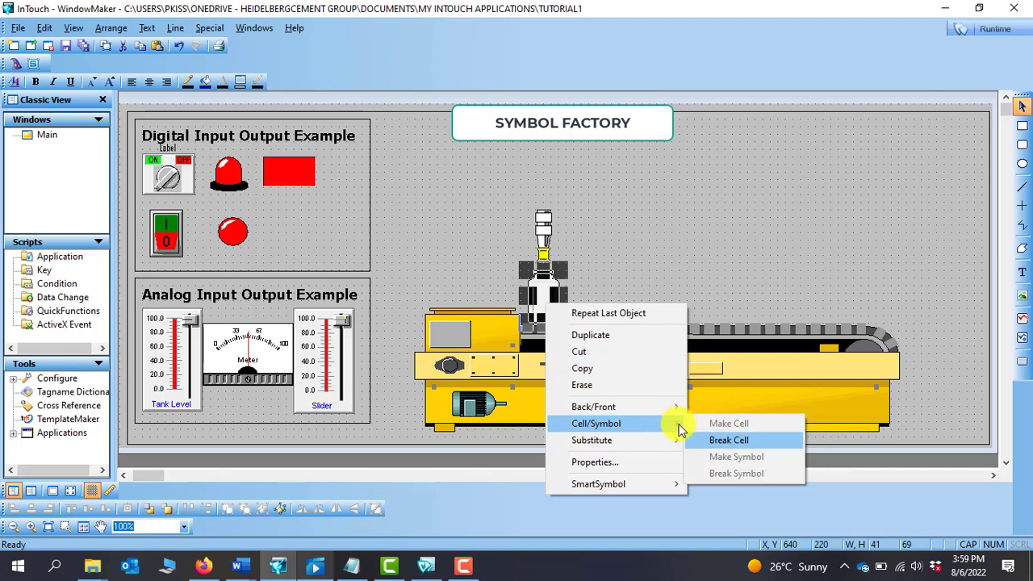
click(725, 441)
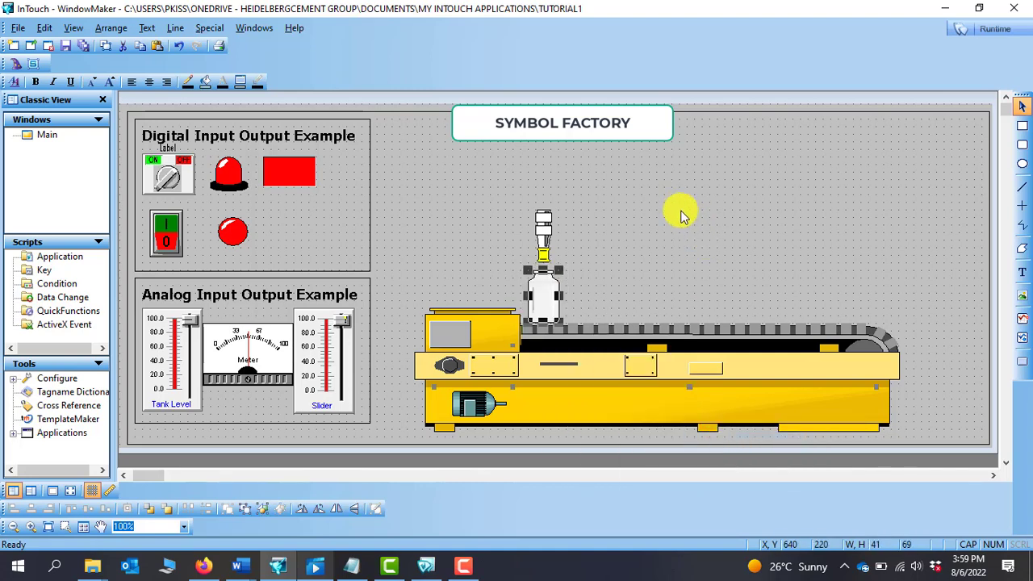
double_click(549, 295)
click(657, 145)
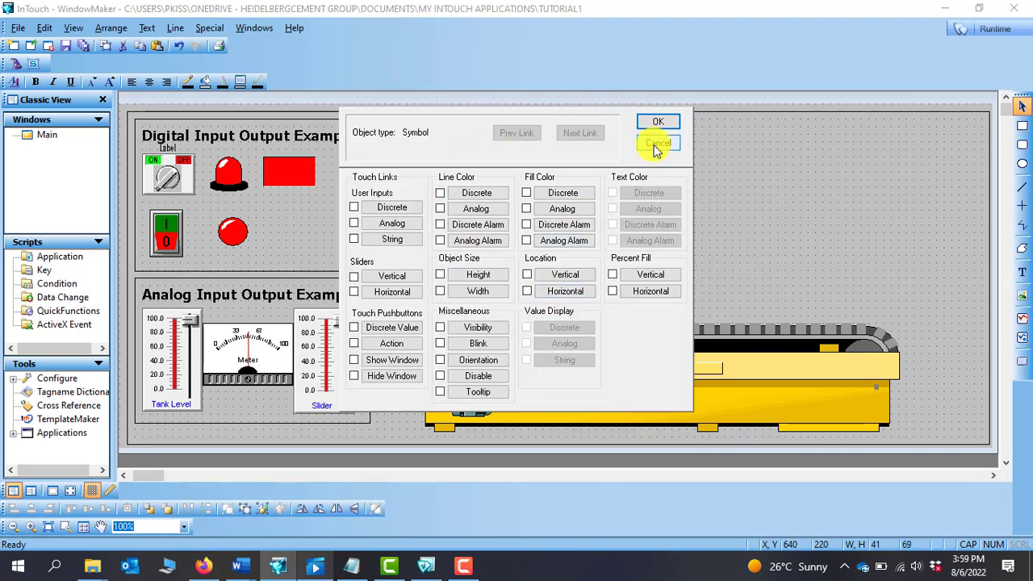
Step: Break the motor and conveyor cell apart and verify the motor's Animation Links
right_click(474, 403)
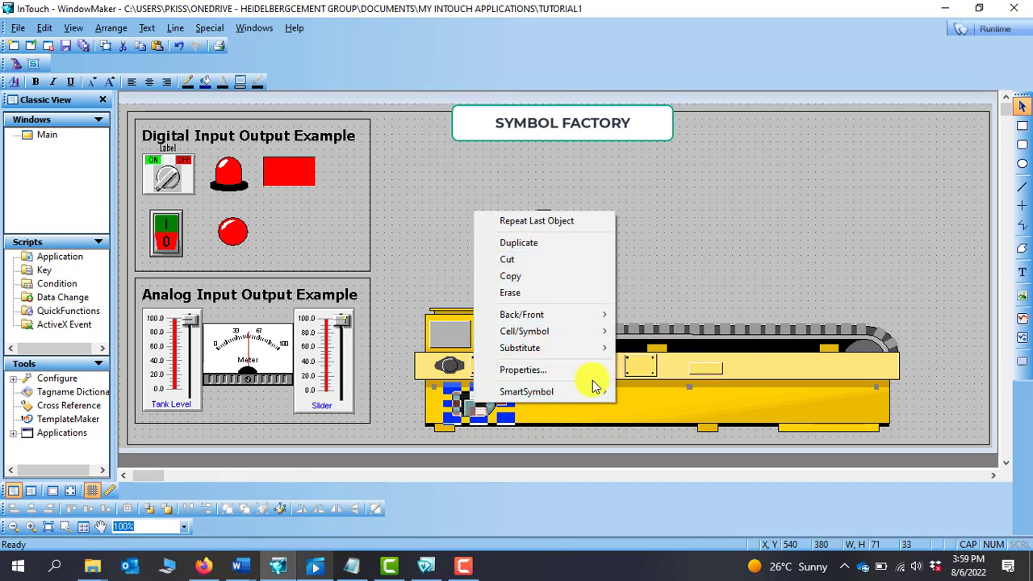
mouse_move(565, 339)
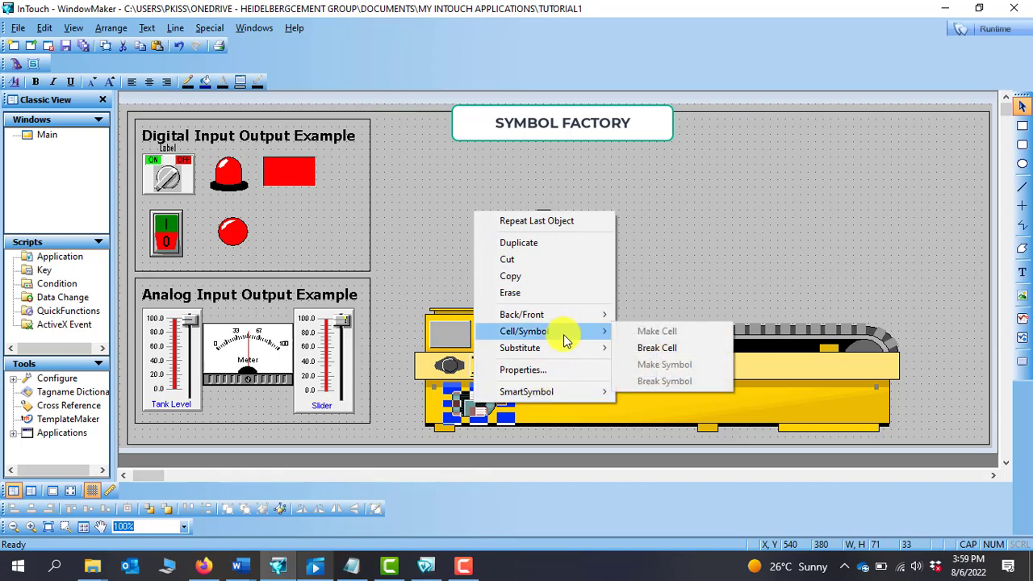
click(678, 350)
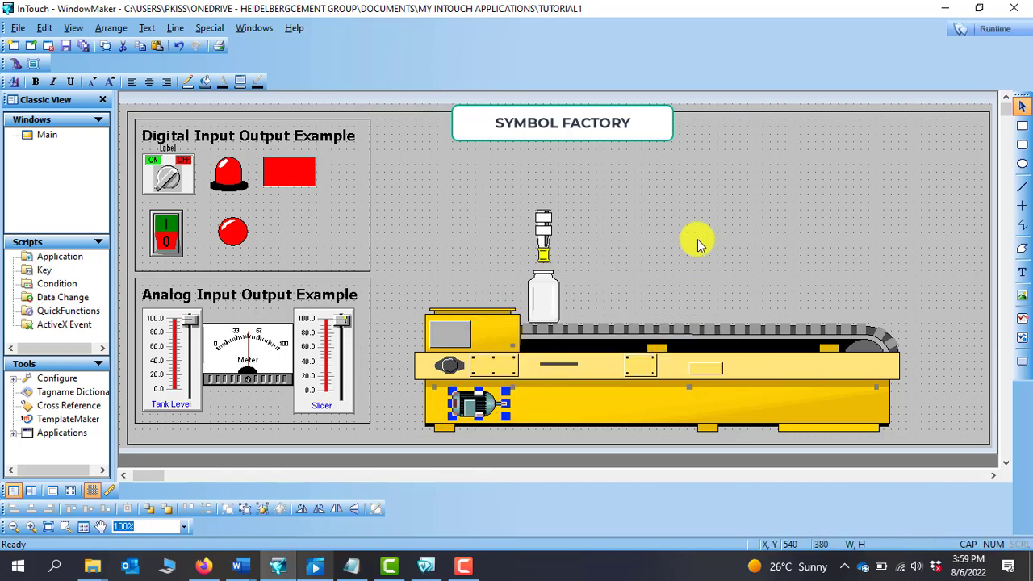
double_click(481, 402)
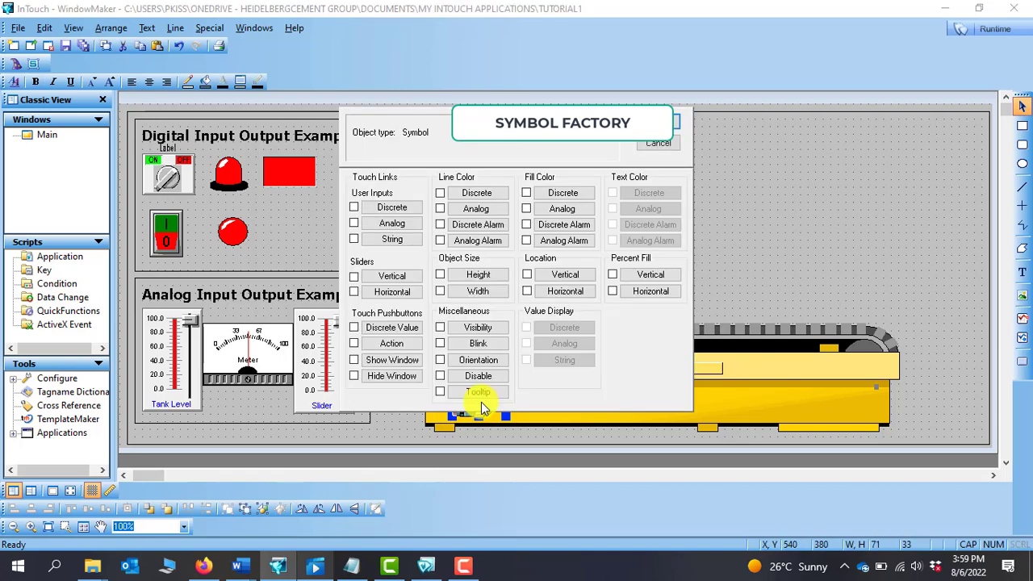
click(658, 143)
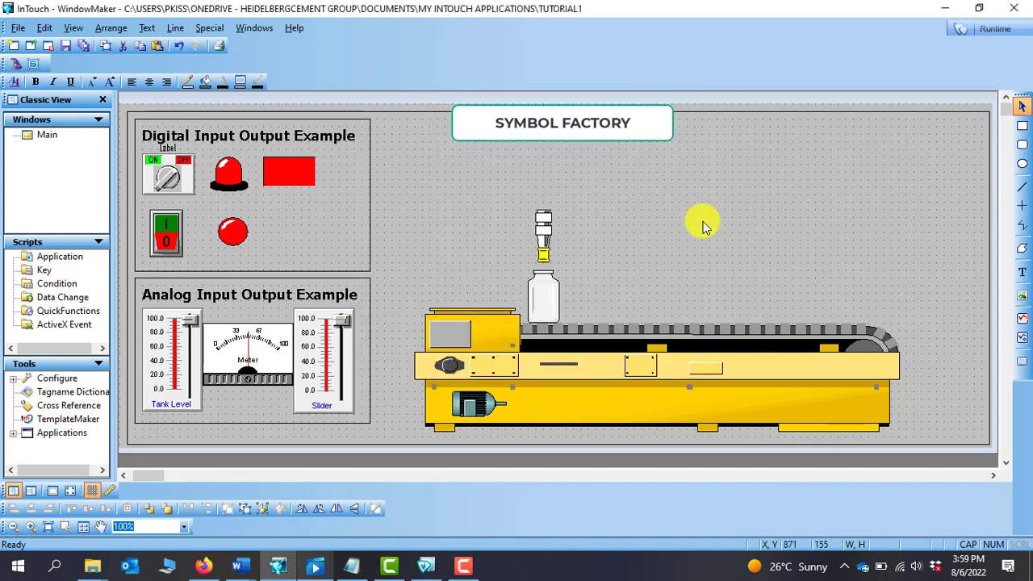
click(783, 224)
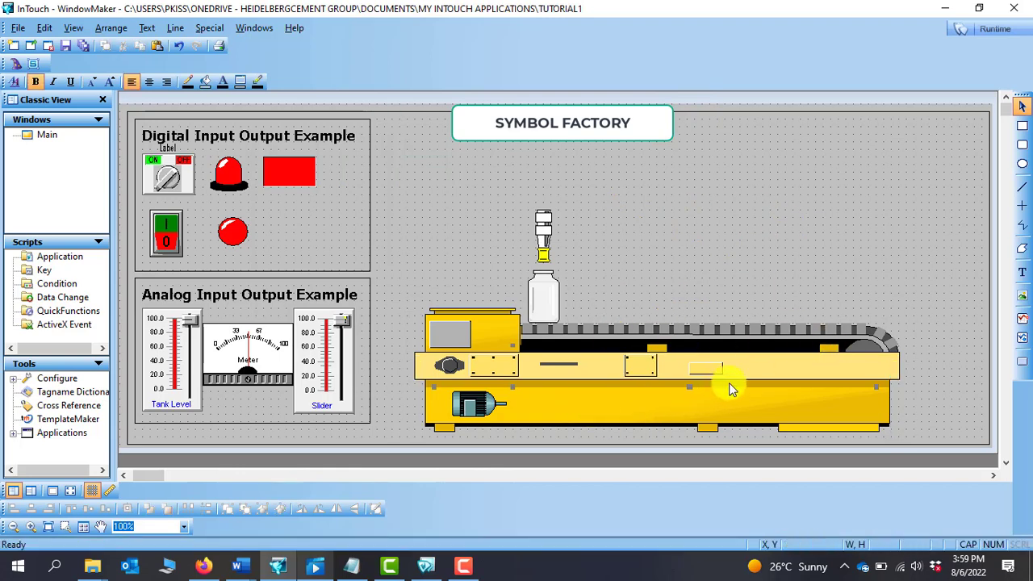
double_click(760, 373)
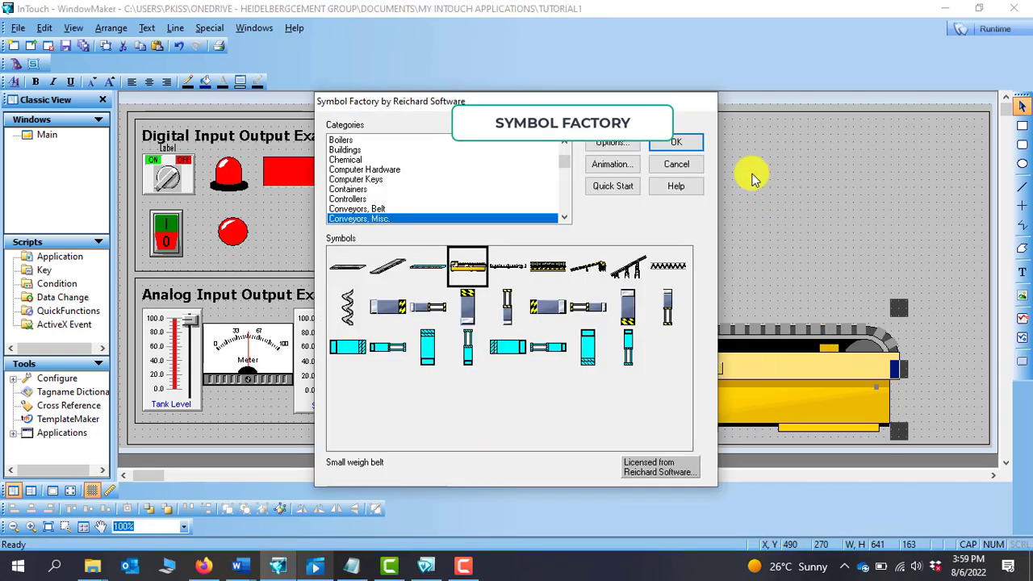
click(676, 166)
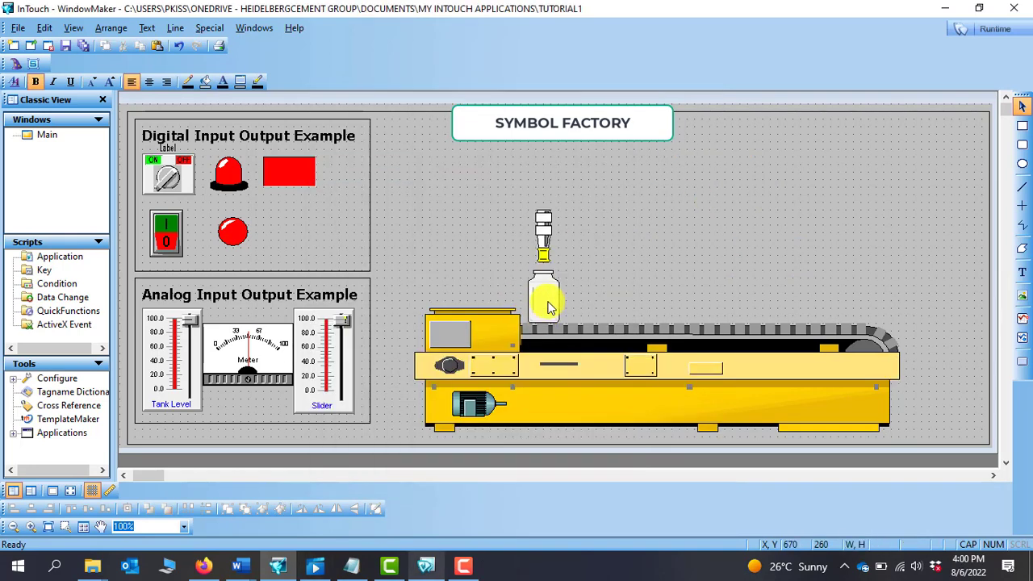
double_click(546, 300)
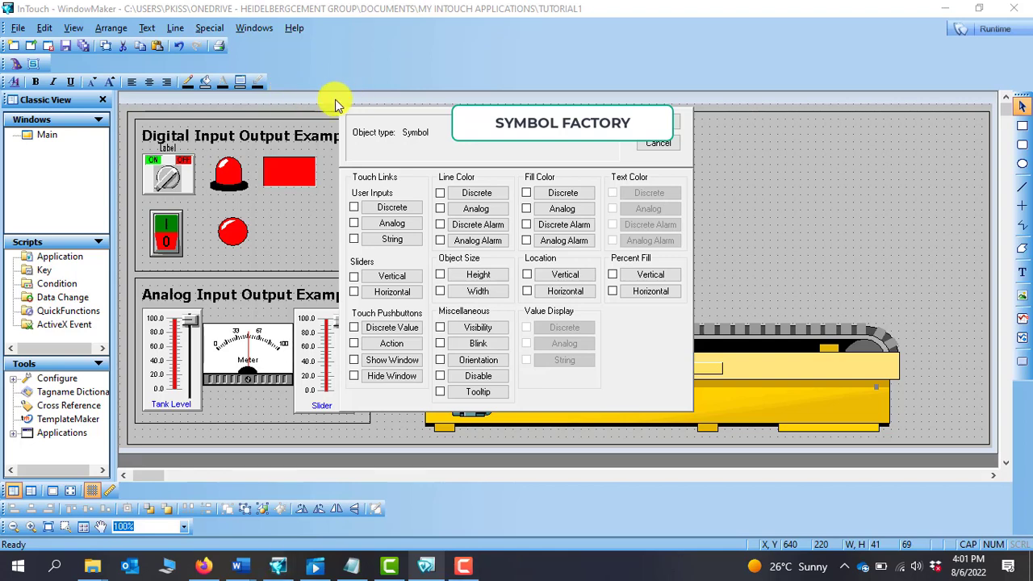
click(658, 149)
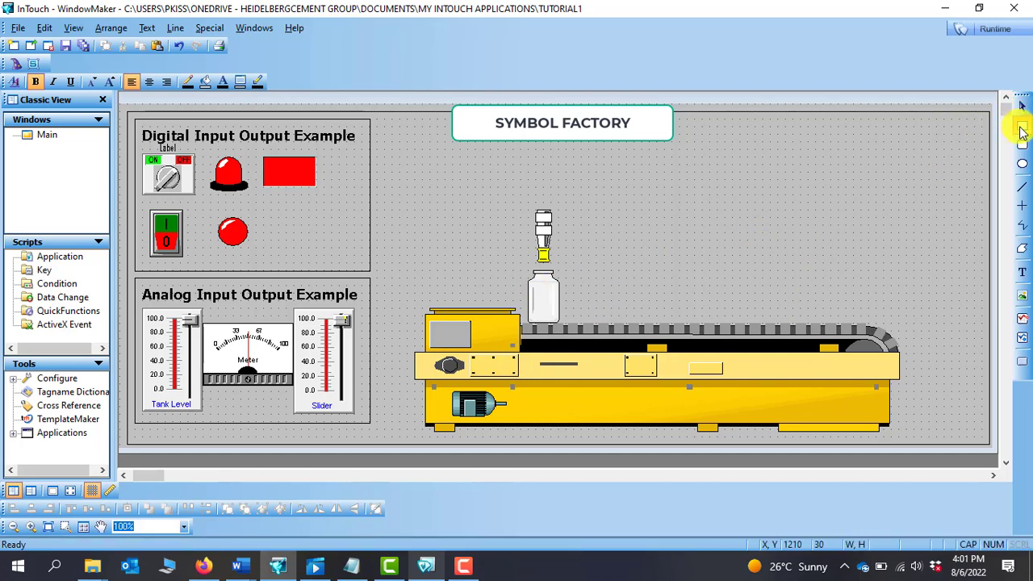
Step: Draw a white rectangle right of the sensor, above the conveyor, and select it
click(1022, 129)
mouse_move(680, 171)
mouse_down()
mouse_move(775, 194)
mouse_move(808, 217)
mouse_up()
click(878, 211)
Step: View the Animation Links of the rectangle and the sensor nozzle, closing both unchanged
double_click(768, 211)
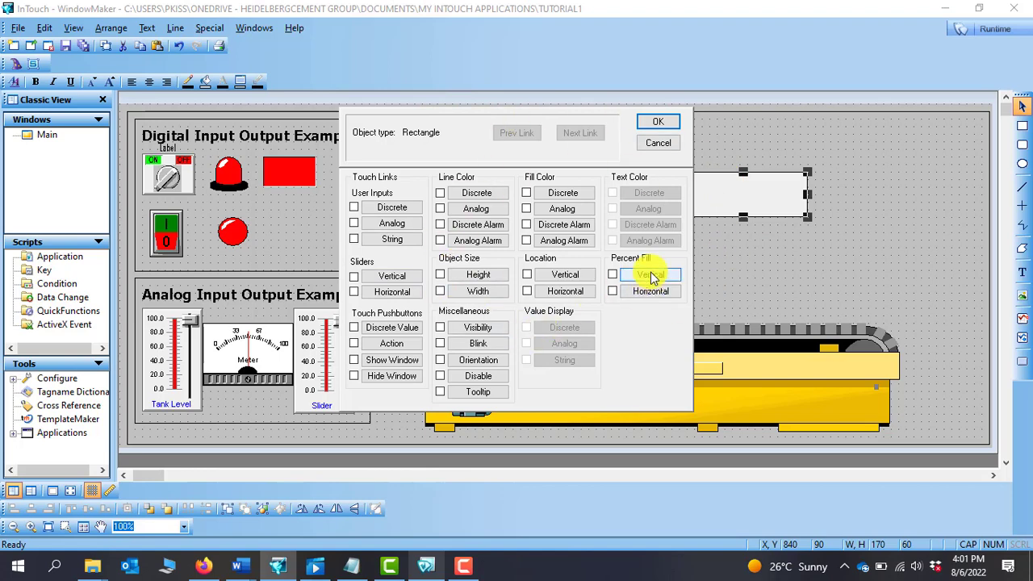
click(658, 142)
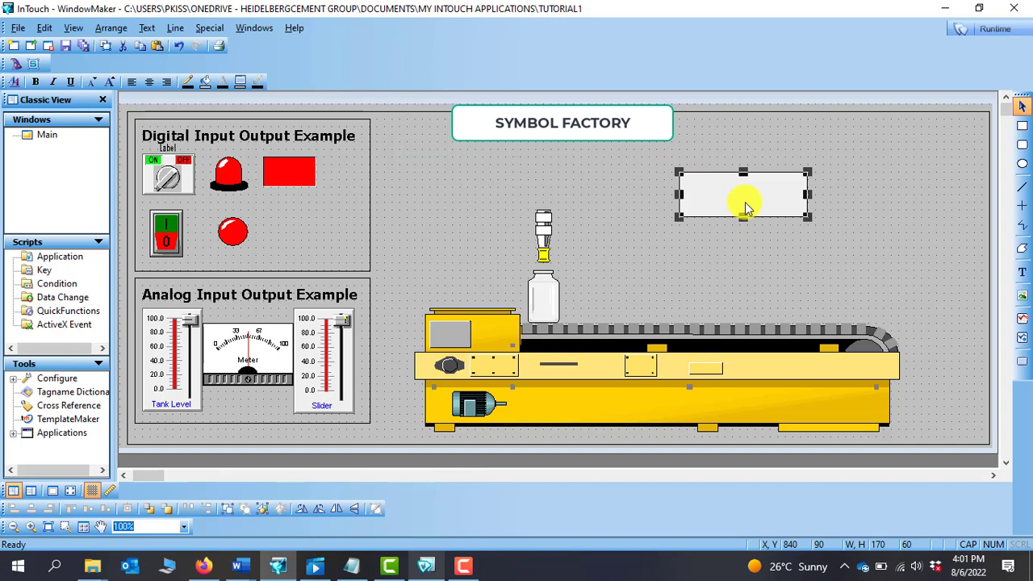
click(541, 239)
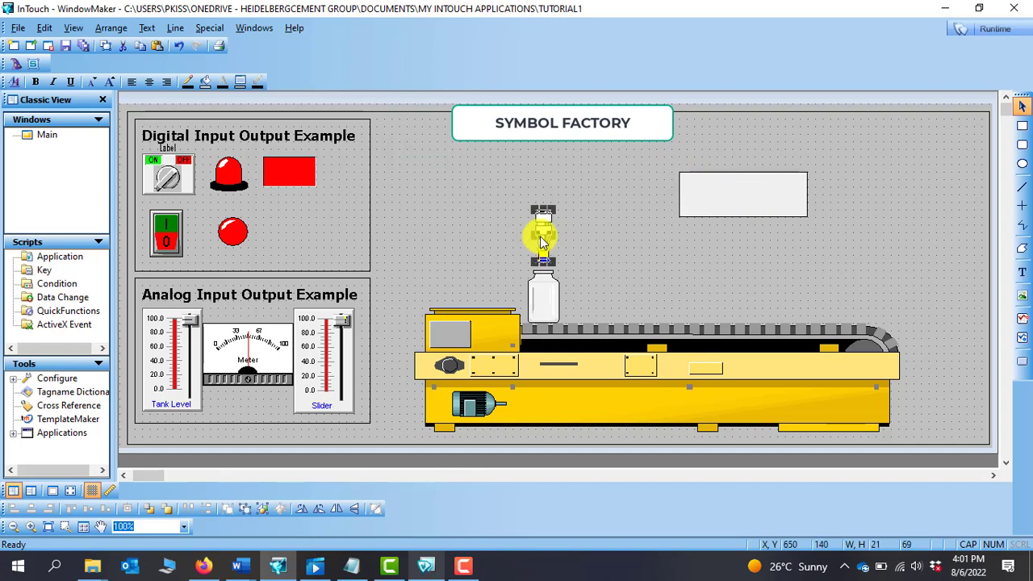
double_click(541, 239)
click(654, 144)
Step: Bring up the rectangle's context menu, then dismiss it and deselect the rectangle
click(745, 194)
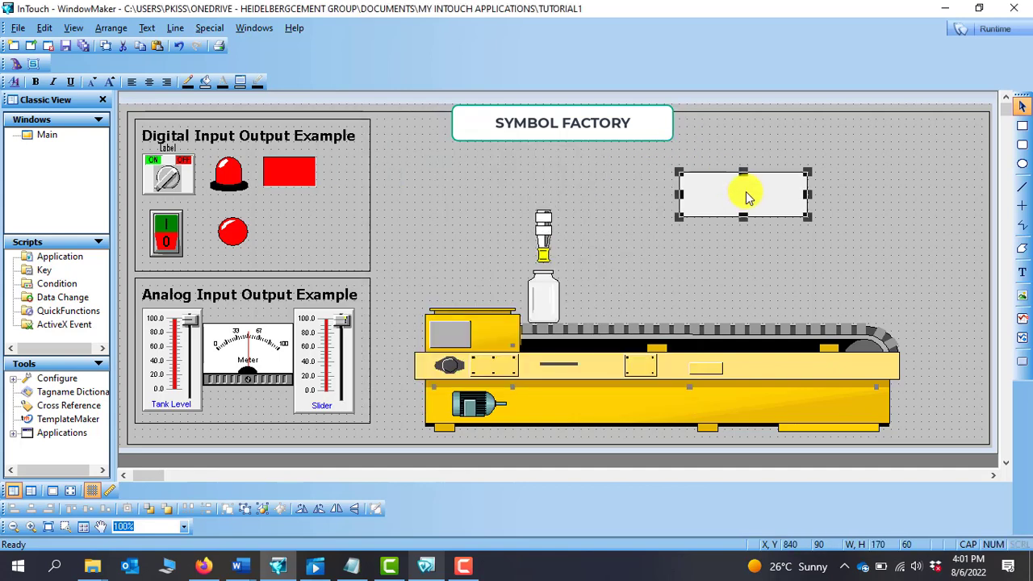
right_click(745, 194)
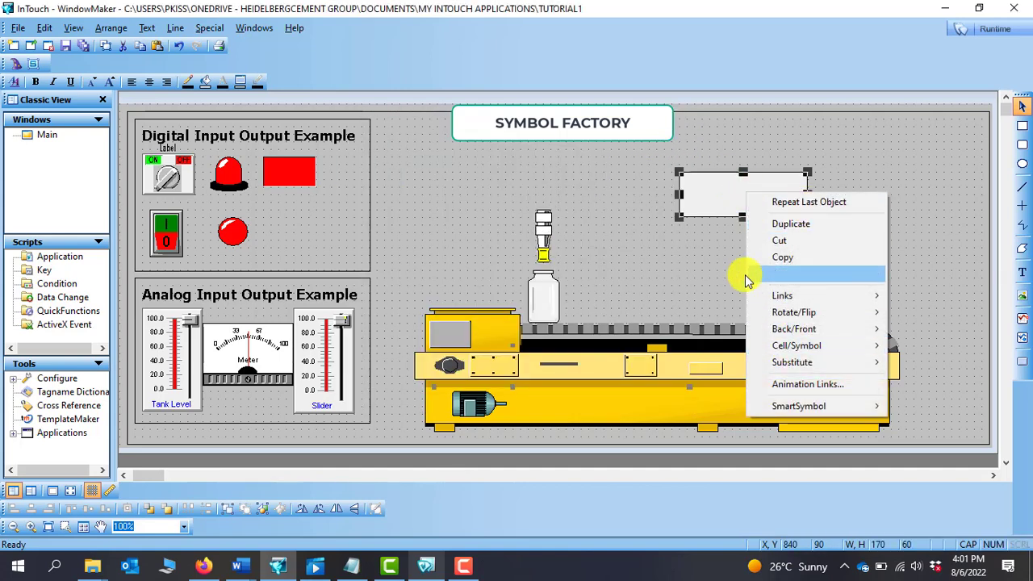
click(678, 249)
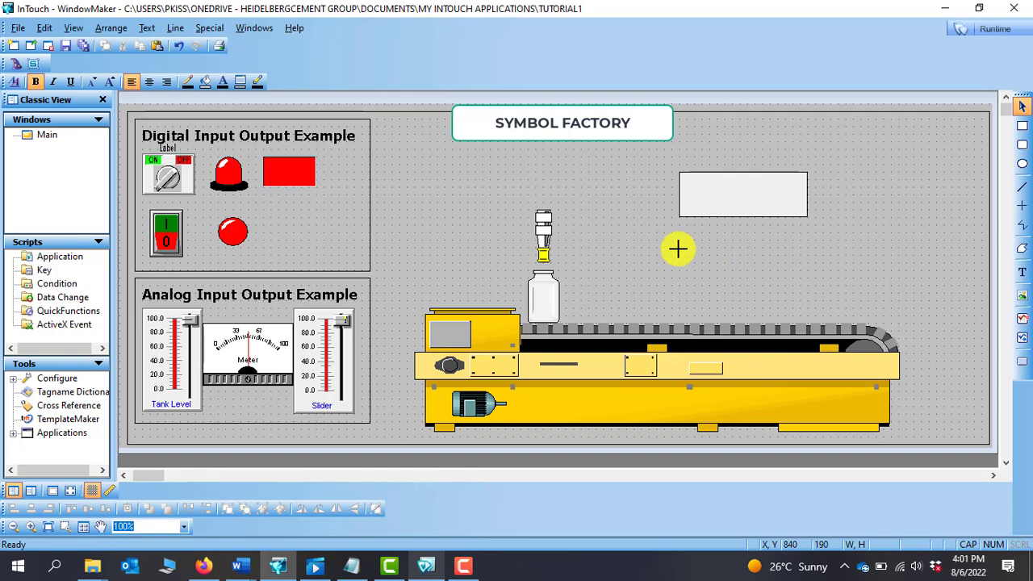